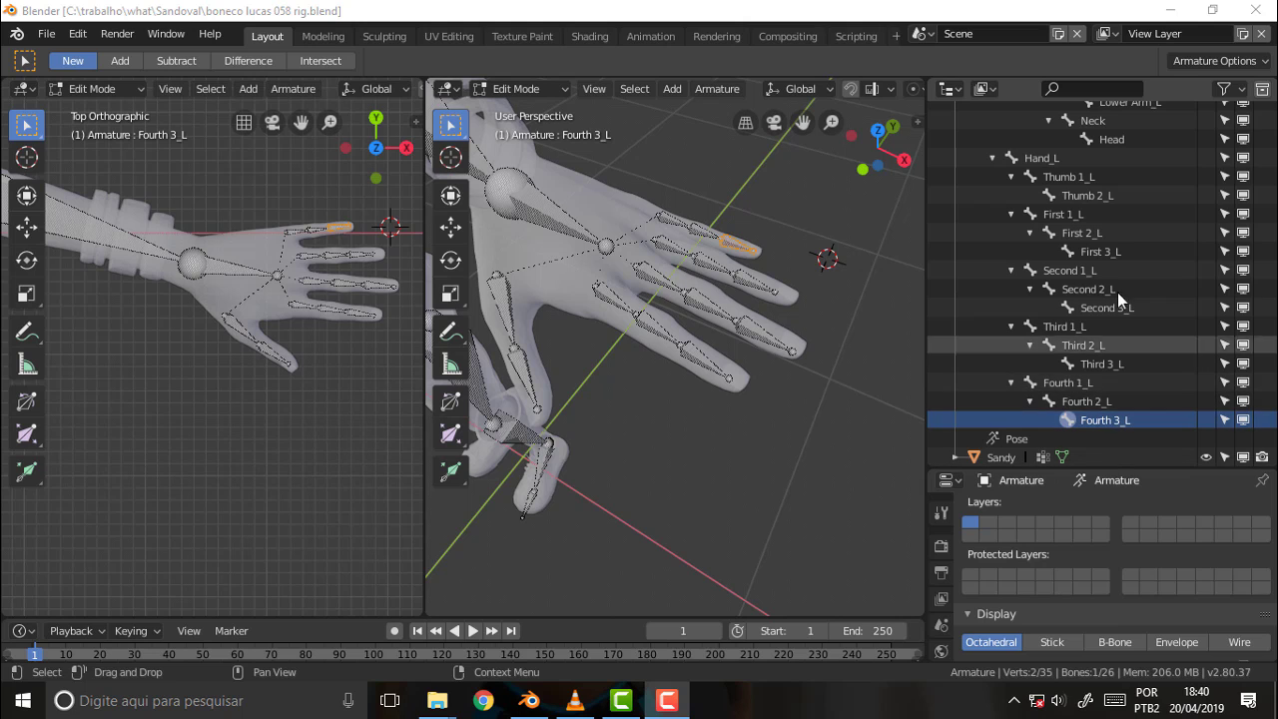
# Step: Switch to Front Orthographic view and zoom and pan until the whole character is centred
pyautogui.scroll(-5, 779, 389)
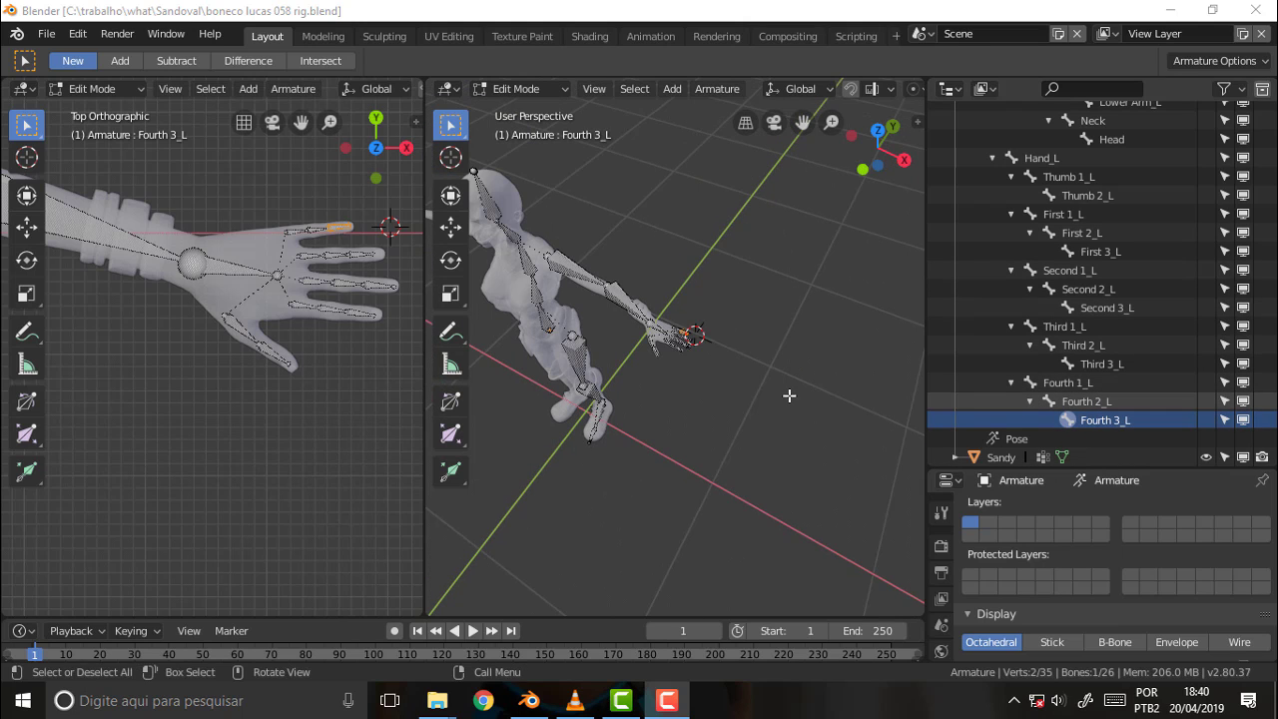
pyautogui.moveTo(789, 395); pyautogui.dragTo(796, 322, button='middle')
pyautogui.press('KP_1')
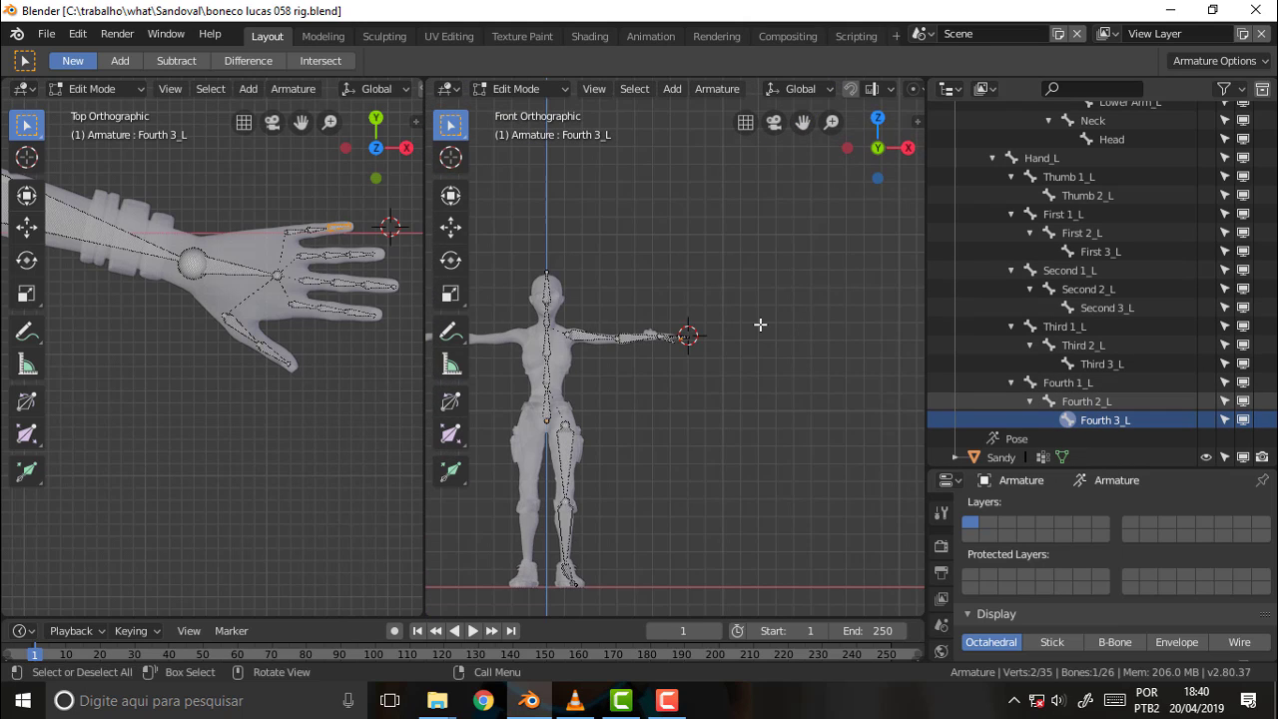
pyautogui.scroll(3, 759, 325)
pyautogui.moveTo(801, 122); pyautogui.dragTo(882, 84)
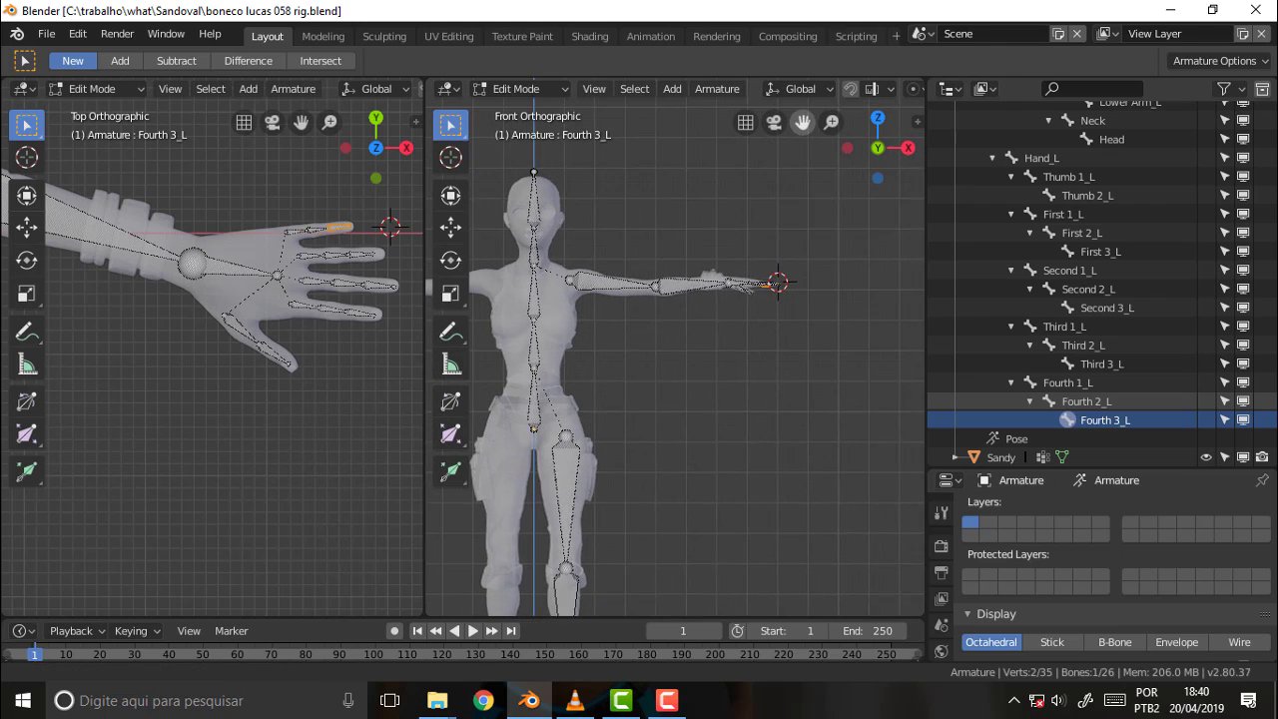
pyautogui.scroll(-2, 715, 232)
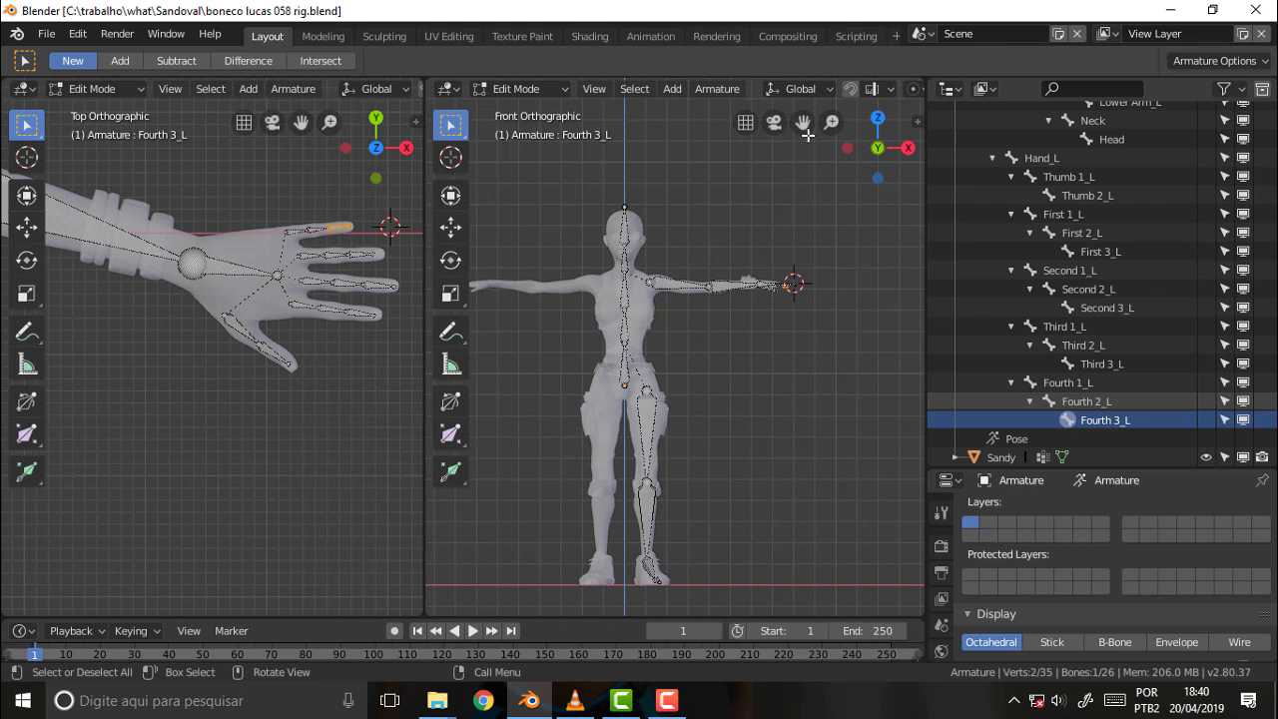
pyautogui.moveTo(807, 135); pyautogui.dragTo(802, 263)
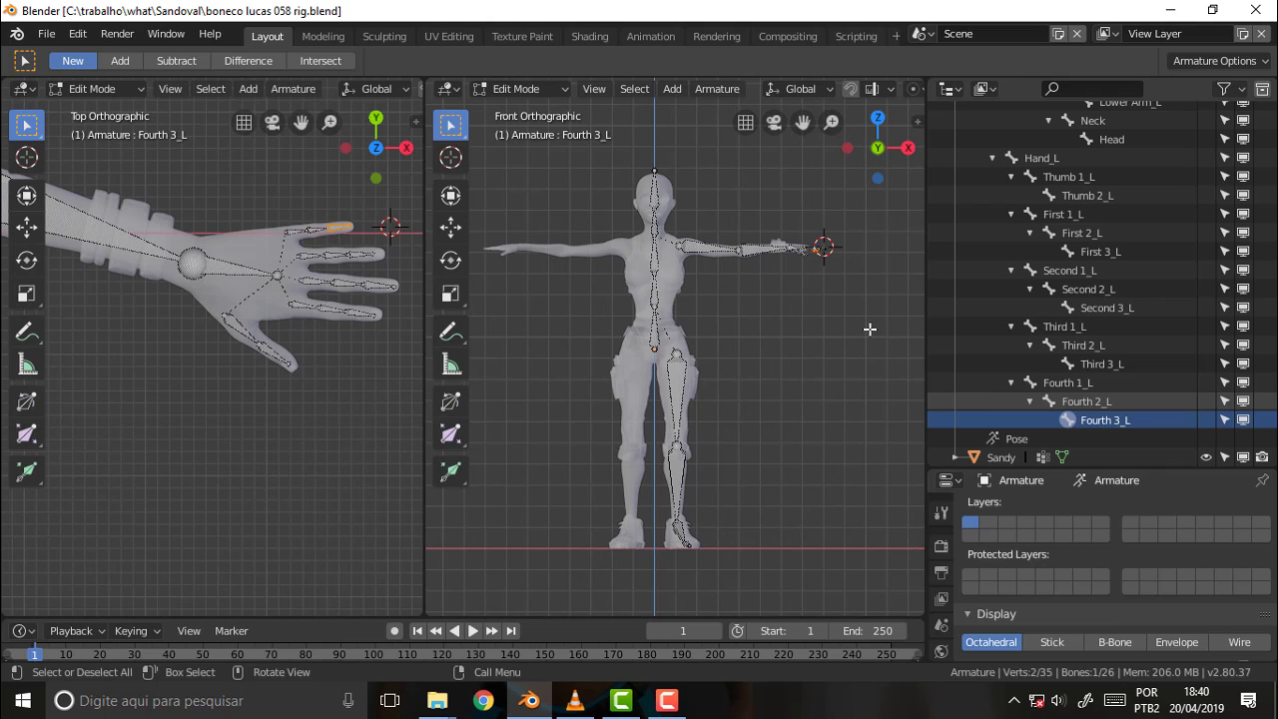
# Step: With the 3D Cursor tool active, duplicate Fourth 3_L in place as Fourth 3_L.001
pyautogui.click(450, 157)
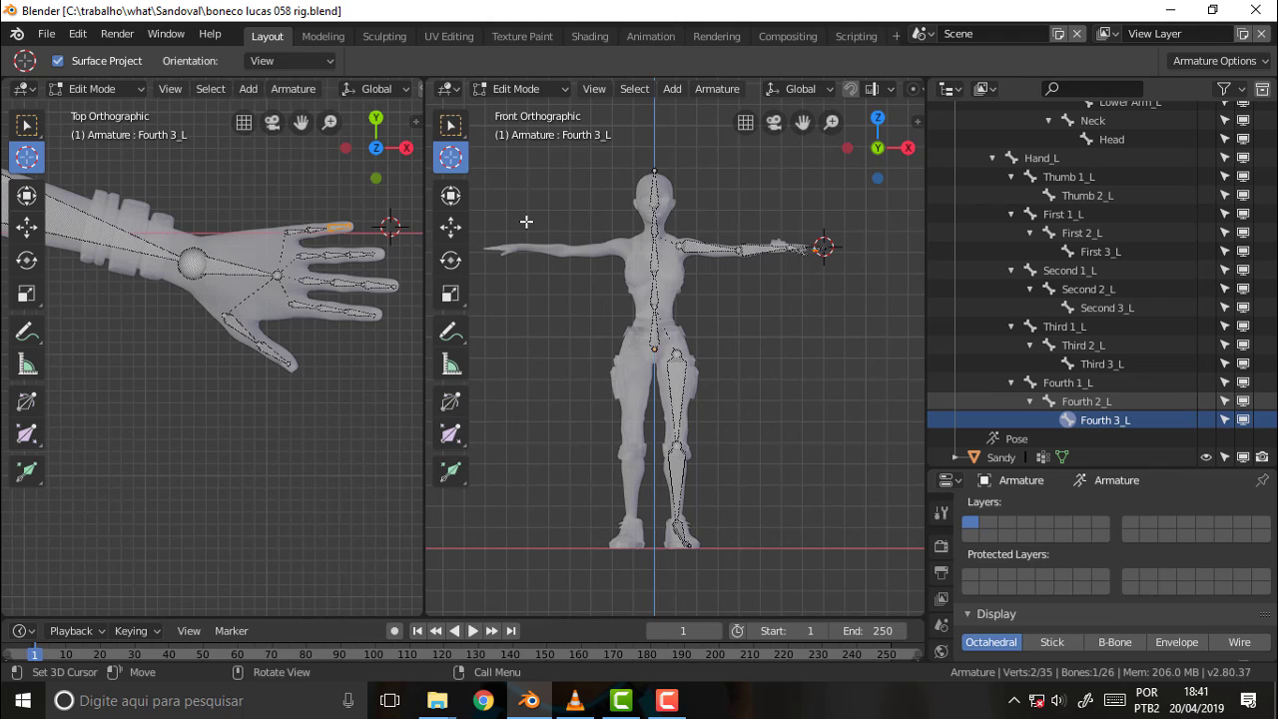
pyautogui.hotkey('shift', 'd')
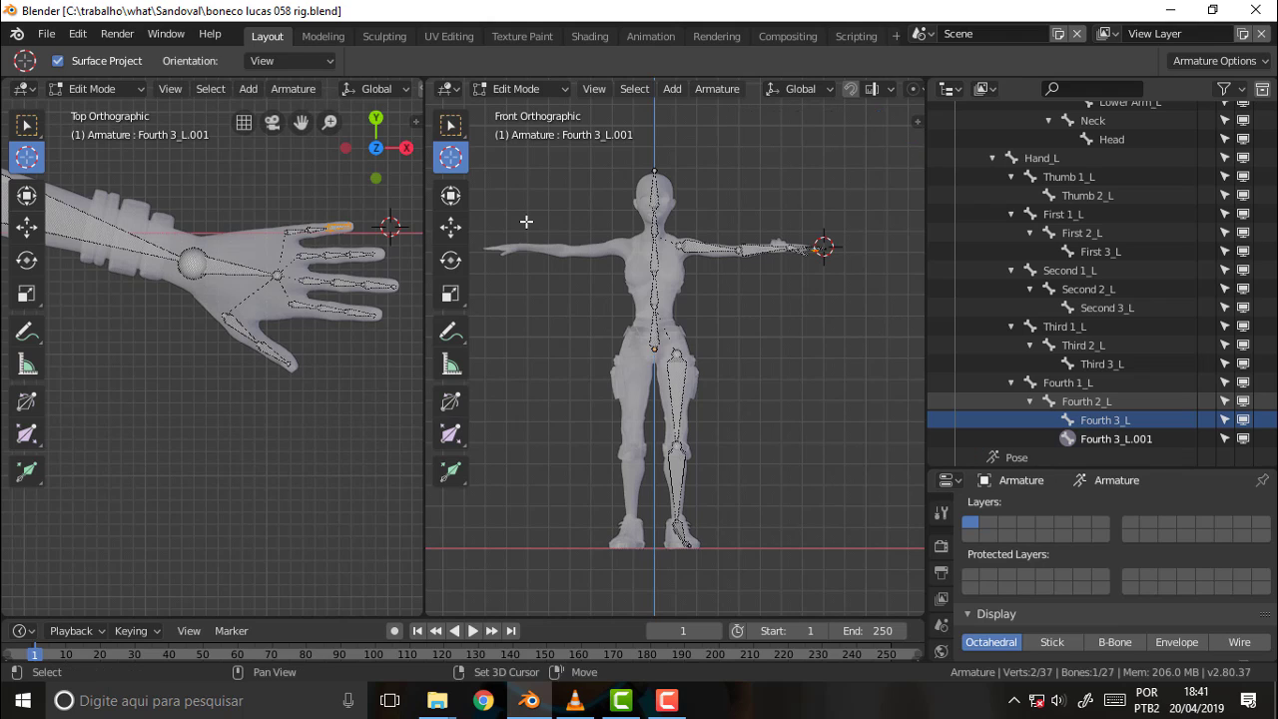
pyautogui.rightClick(706, 152)
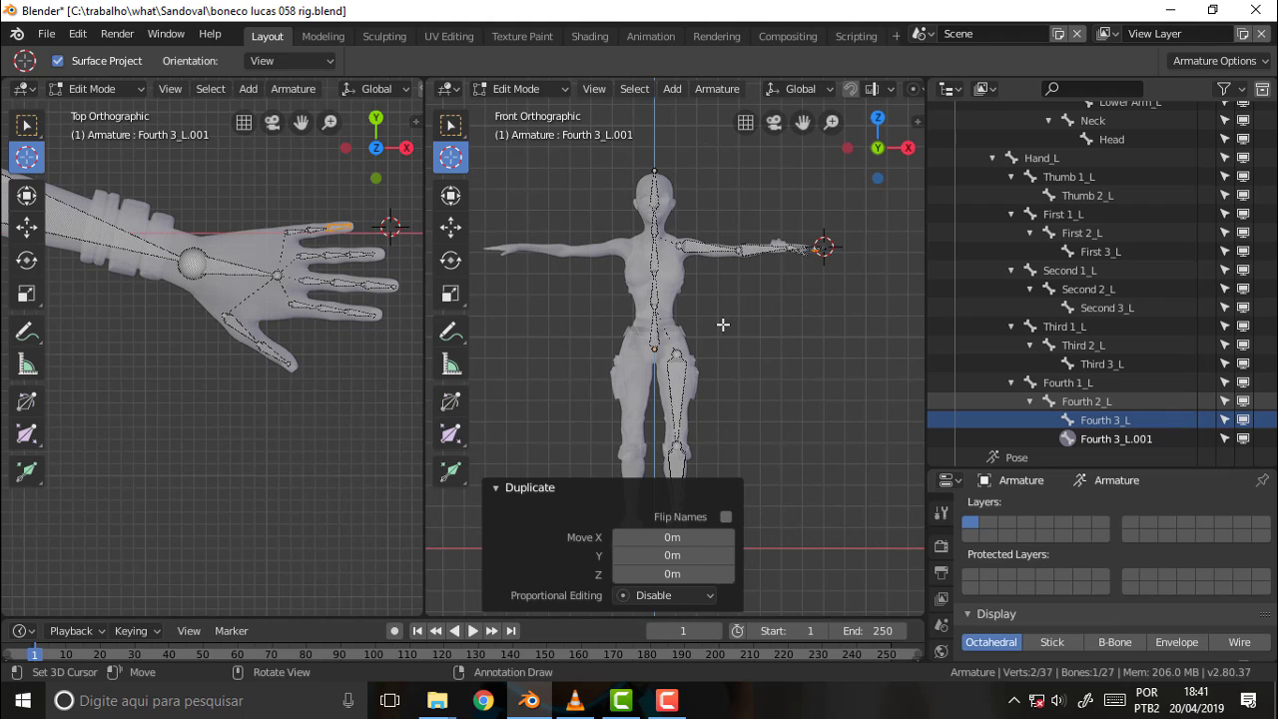
pyautogui.click(800, 344)
# Step: Frame the hand, place the 3D cursor at the fingertip, and return to box select
pyautogui.scroll(-7, 799, 343)
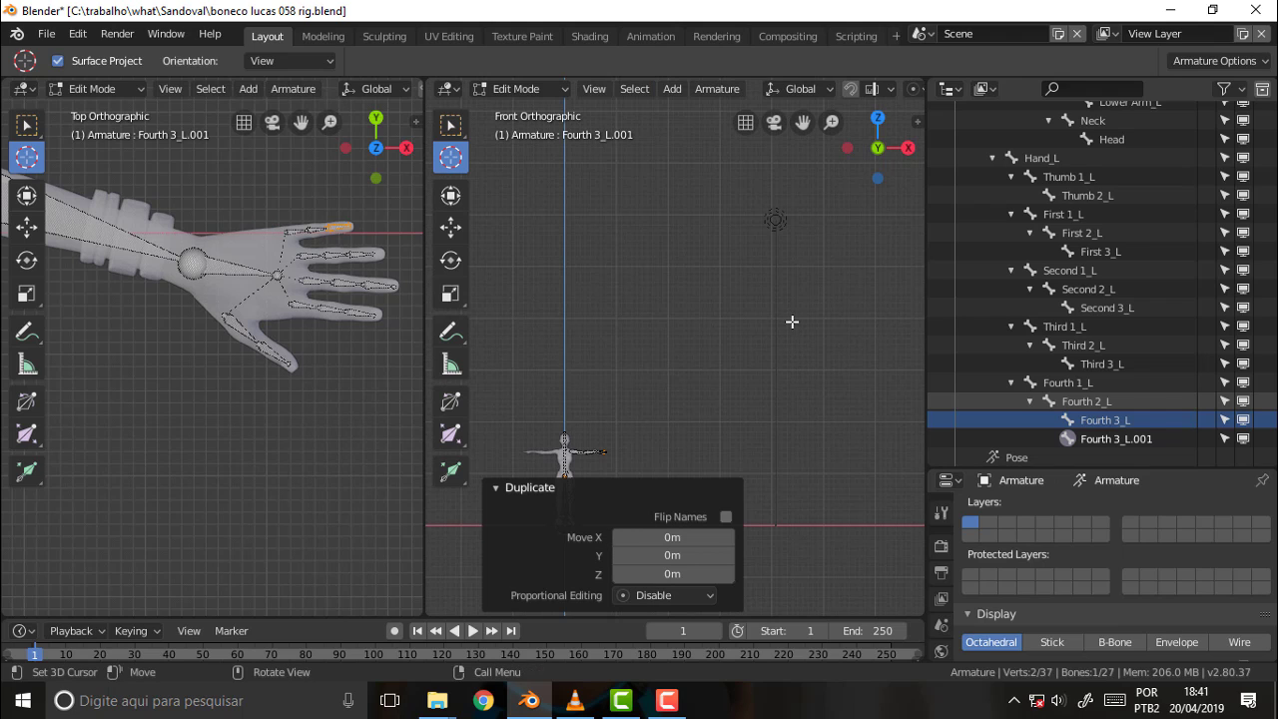
pyautogui.scroll(4, 793, 312)
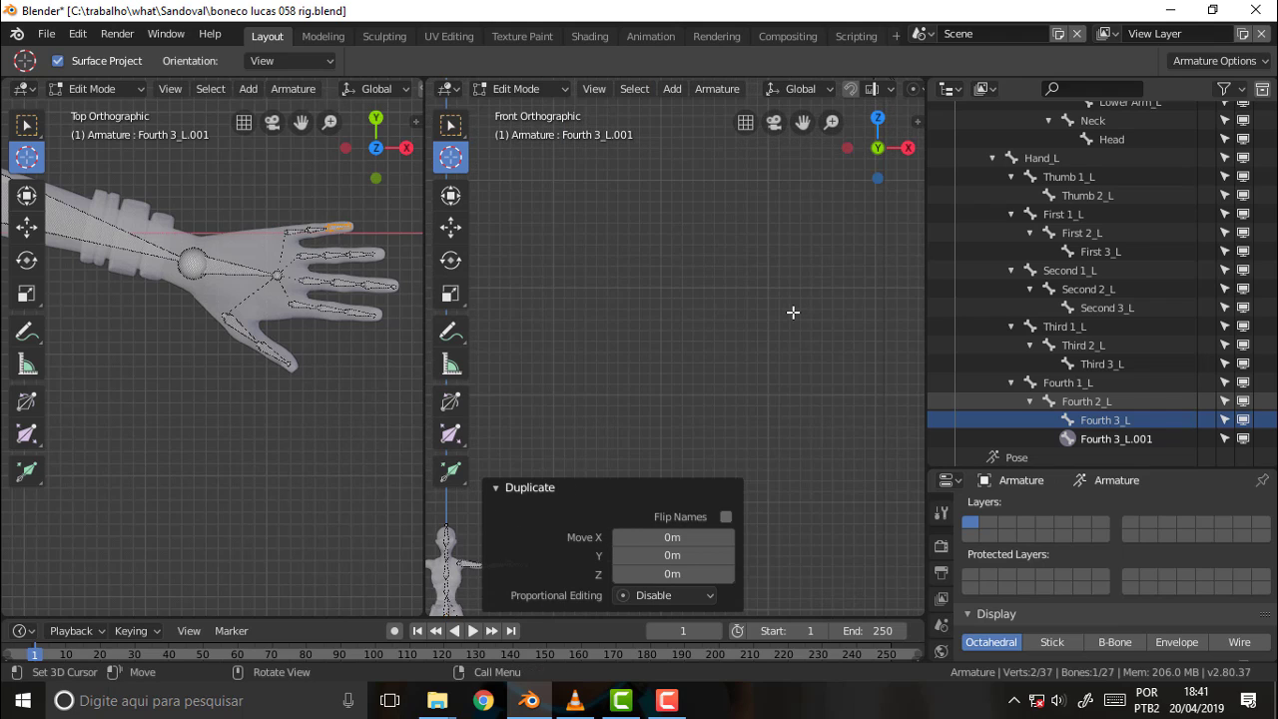
pyautogui.moveTo(802, 122)
pyautogui.mouseDown()
pyautogui.moveTo(989, 5)
pyautogui.moveTo(859, 65)
pyautogui.mouseUp()
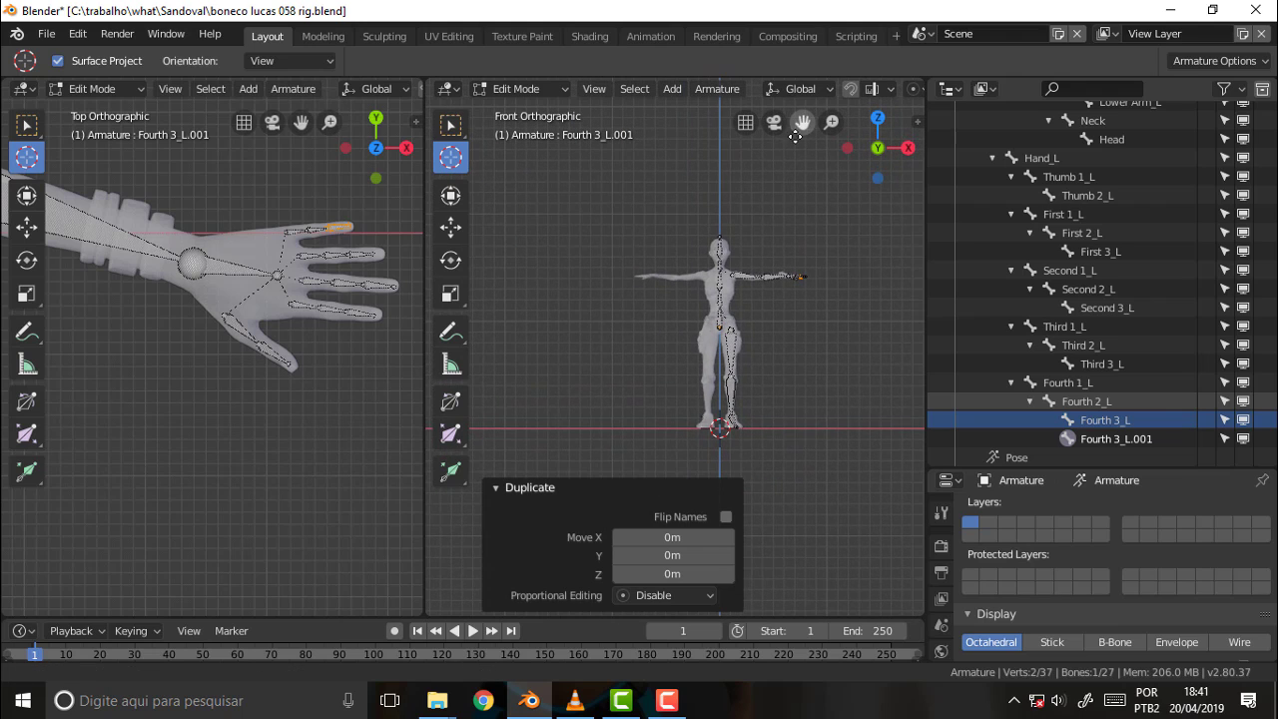
pyautogui.scroll(2, 793, 317)
pyautogui.scroll(2, 801, 306)
pyautogui.scroll(-1, 801, 306)
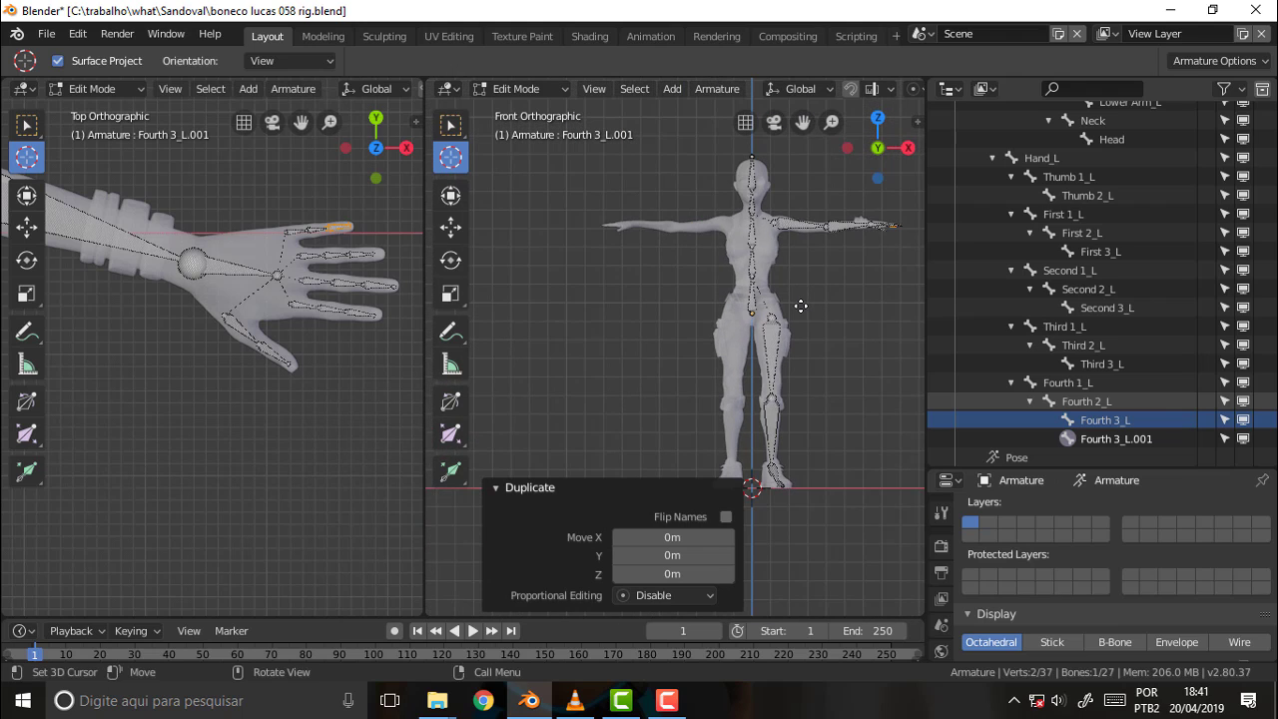
pyautogui.moveTo(802, 121)
pyautogui.mouseDown()
pyautogui.moveTo(794, 112)
pyautogui.moveTo(750, 142)
pyautogui.mouseUp()
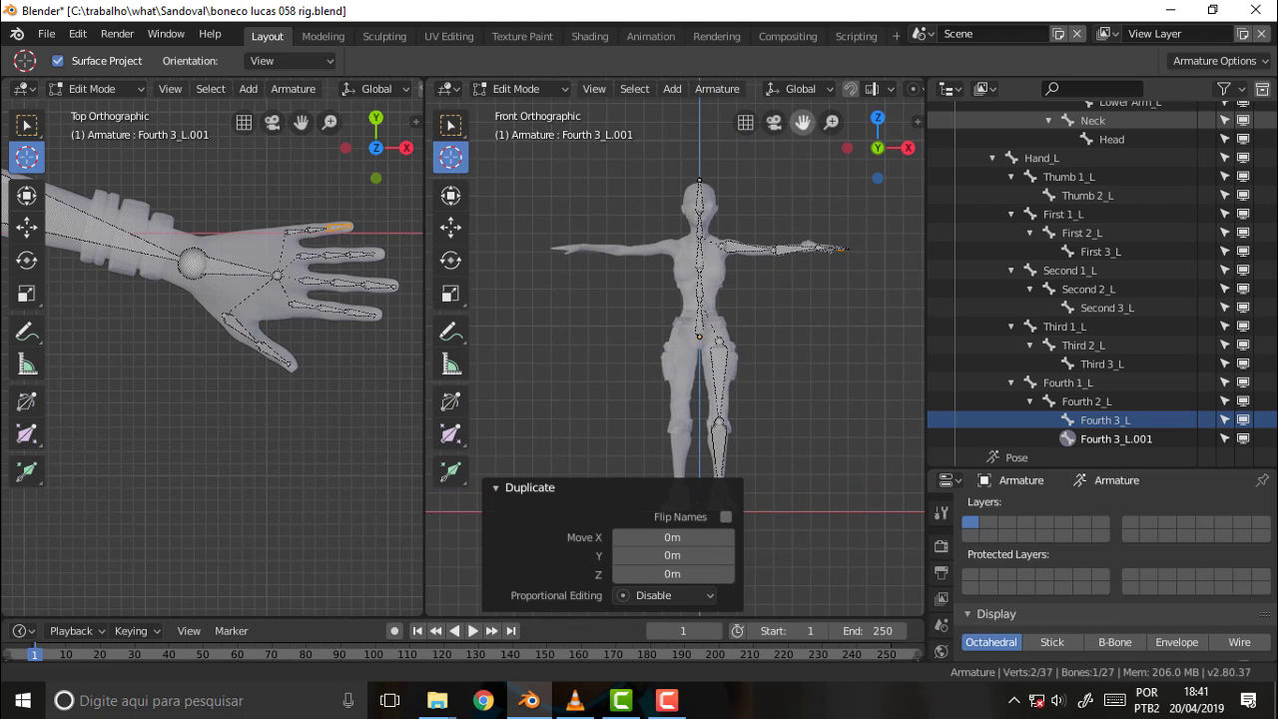
pyautogui.click(371, 225)
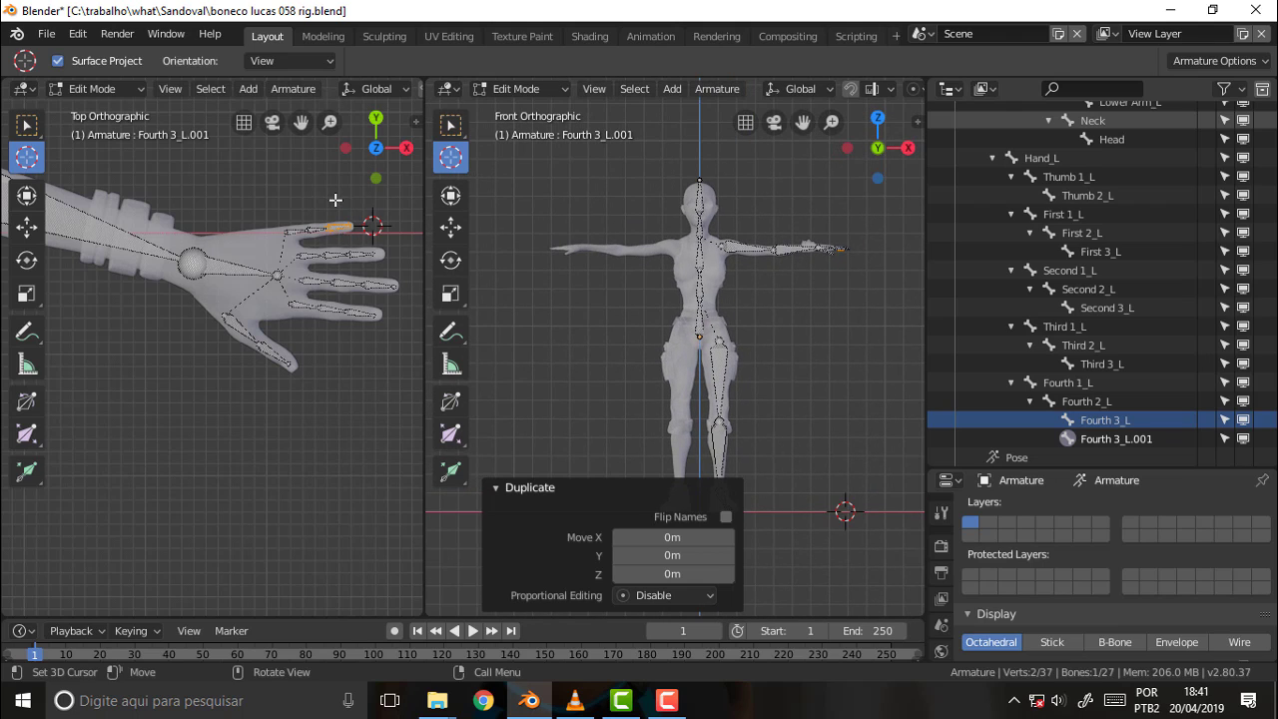
pyautogui.click(450, 125)
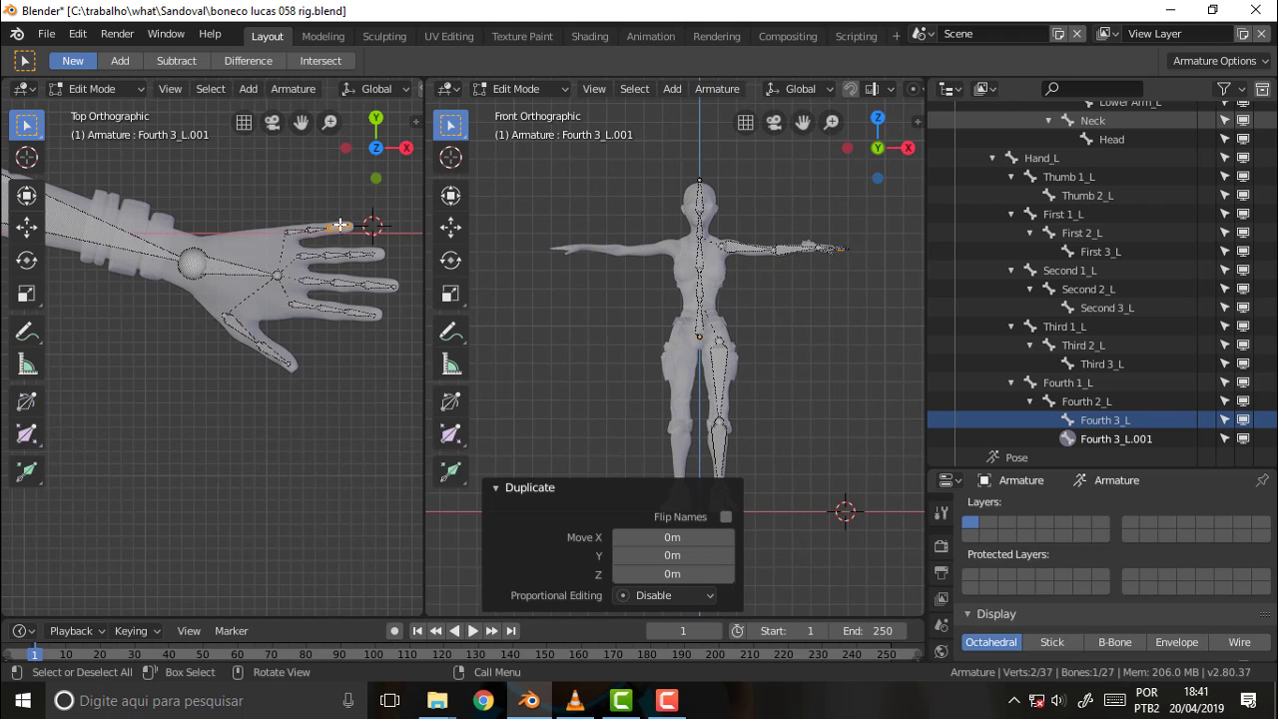
# Step: Delete the duplicate Fourth 3_L.001, confirming that Fourth 3_L stays on the finger
pyautogui.click(344, 227)
pyautogui.press('g')
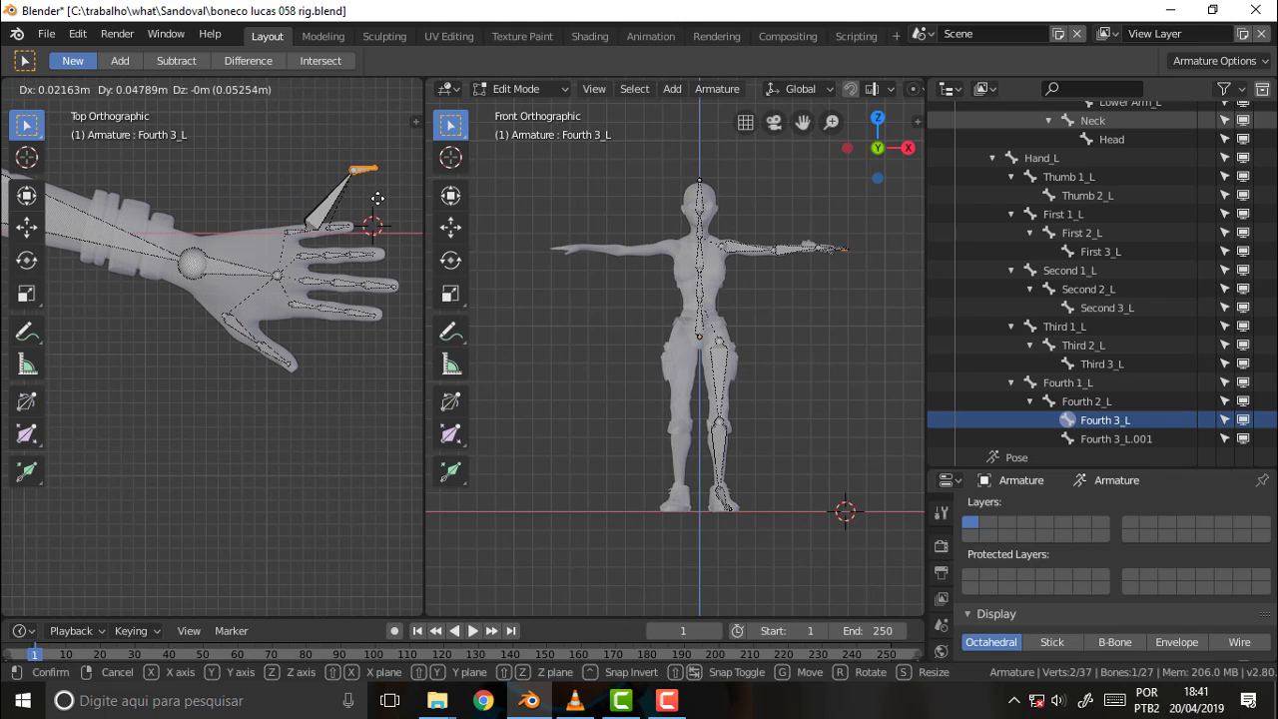
pyautogui.press('Escape')
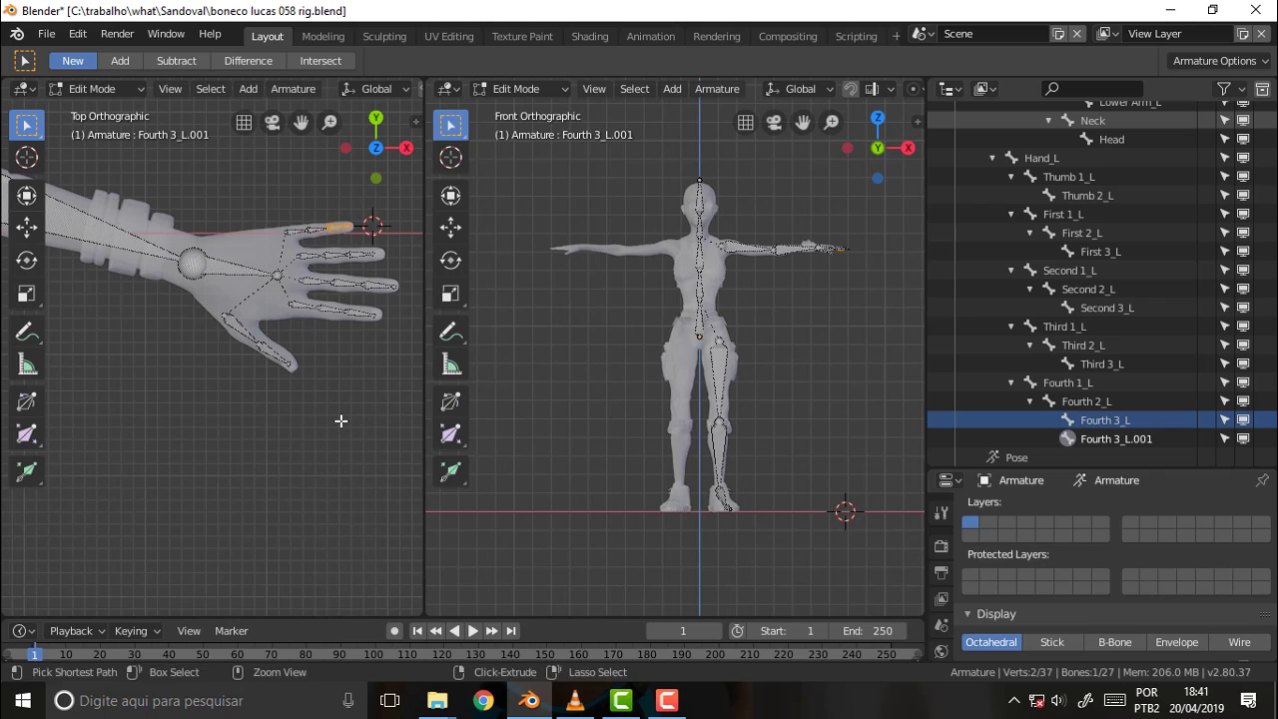
pyautogui.press('Delete')
pyautogui.press('g')
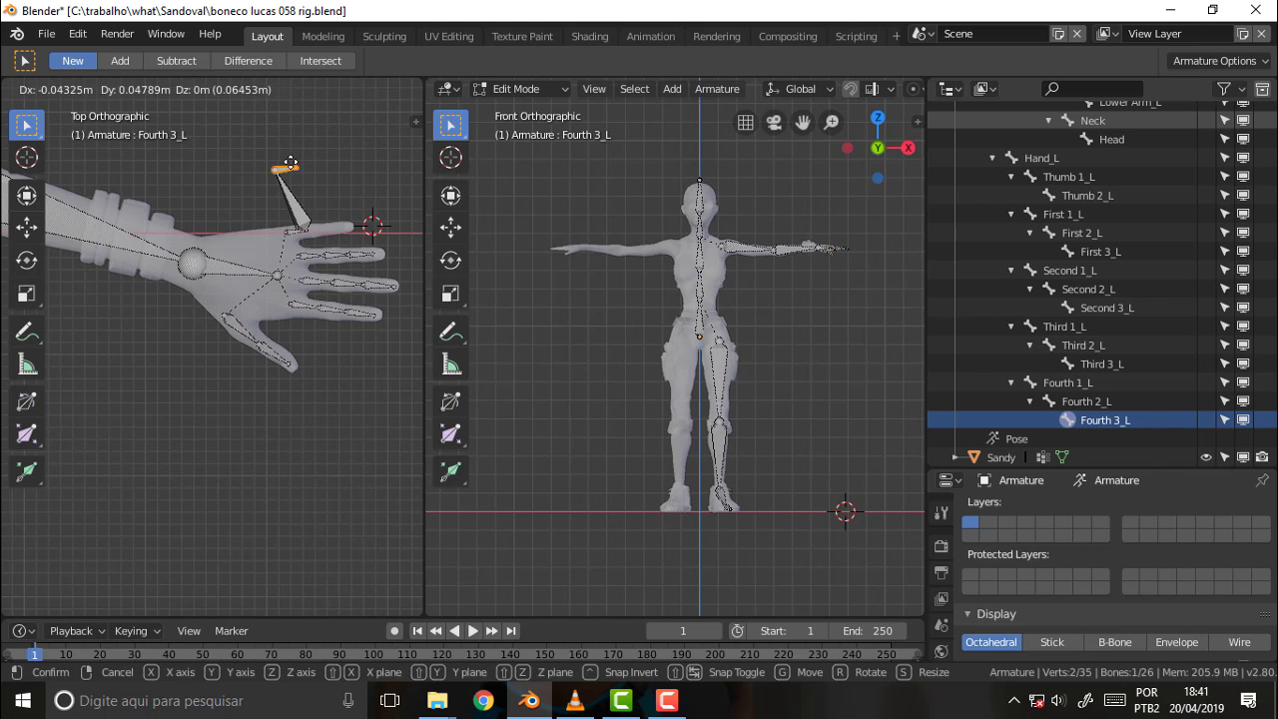
pyautogui.press('Escape')
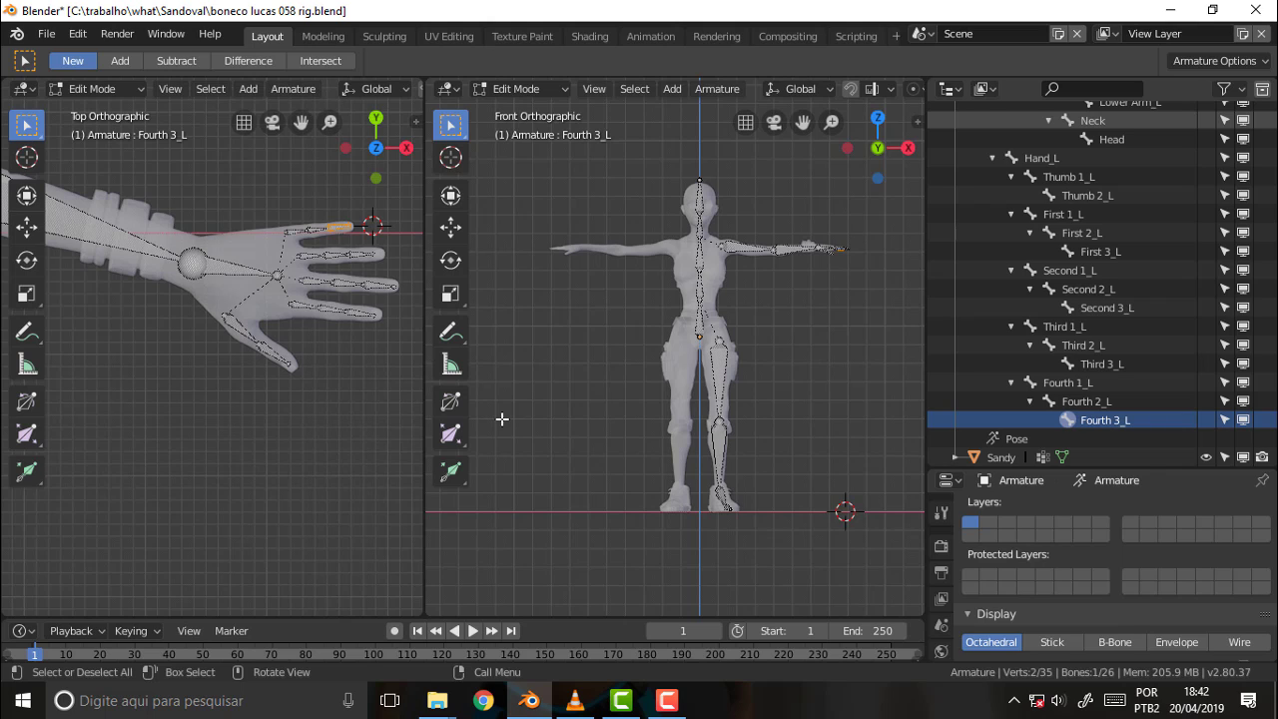
# Step: Snap the 3D cursor to the world origin and box-select the left arm, hand and leg bones
pyautogui.hotkey('shift', 's')
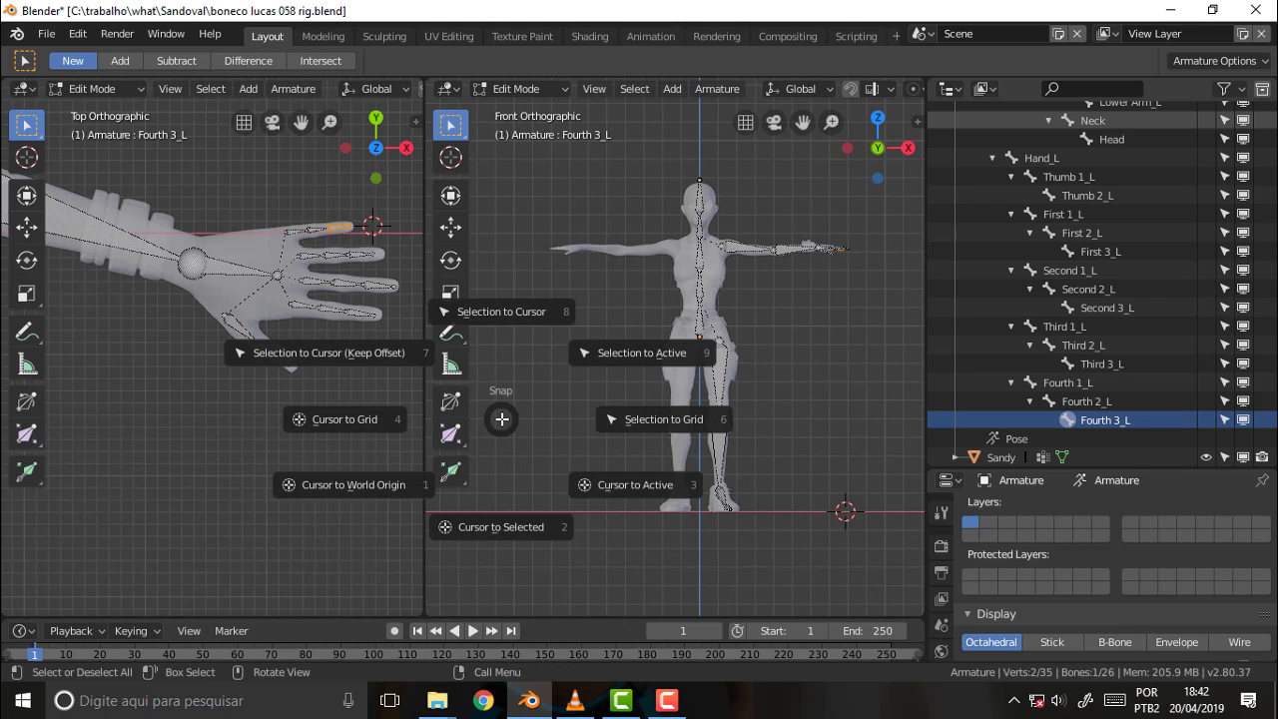
pyautogui.click(359, 486)
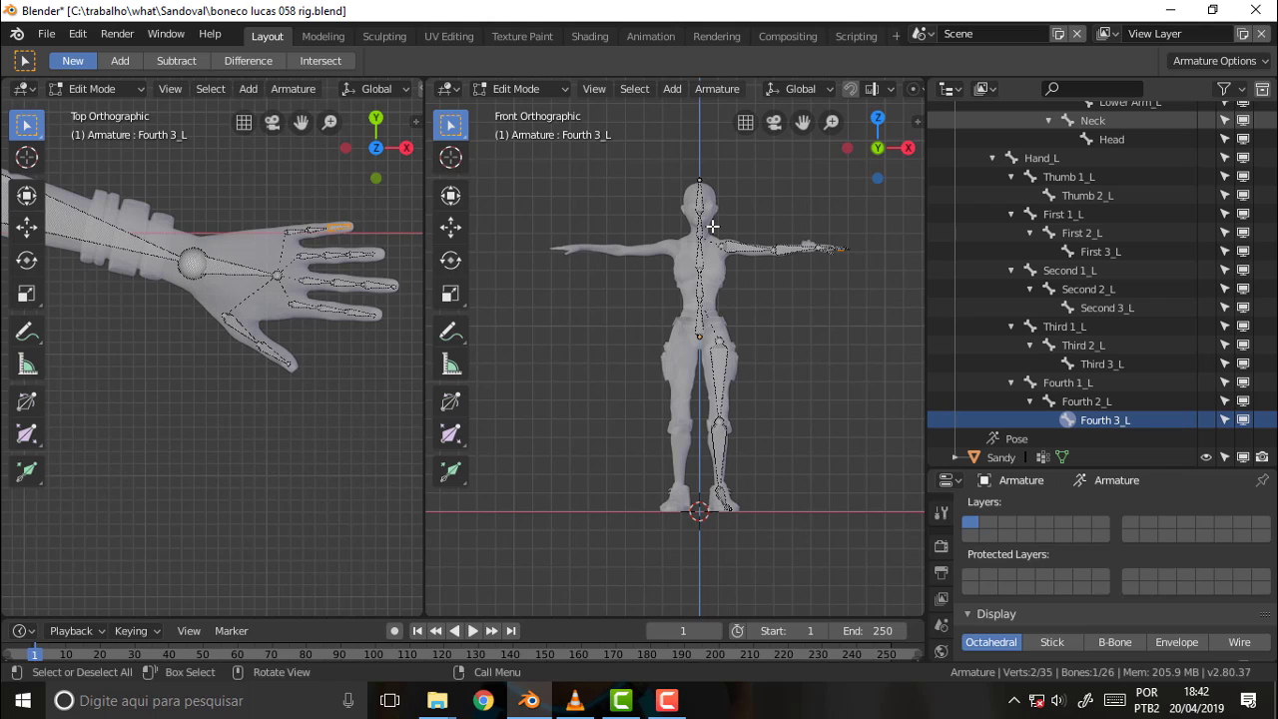
pyautogui.moveTo(713, 226); pyautogui.dragTo(875, 533)
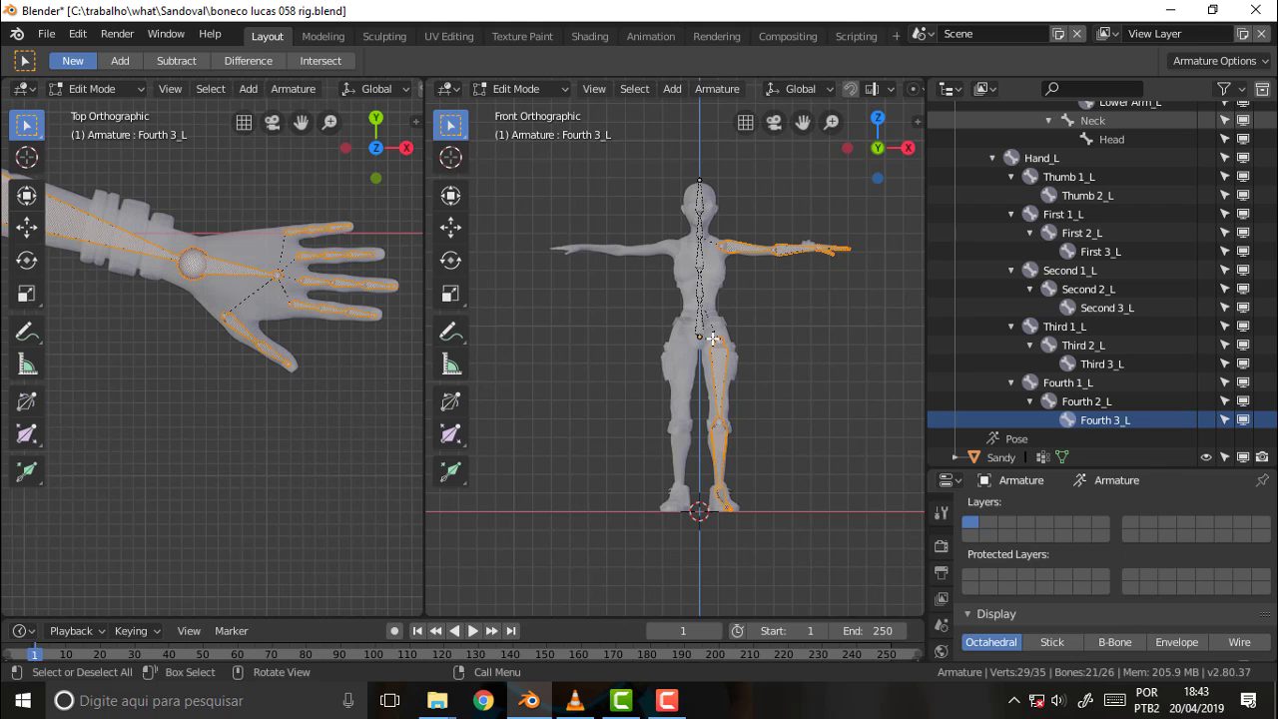
# Step: Duplicate the selected left bones in place as .001 copies like Upper Arm_L.001
pyautogui.hotkey('shift', 'd')
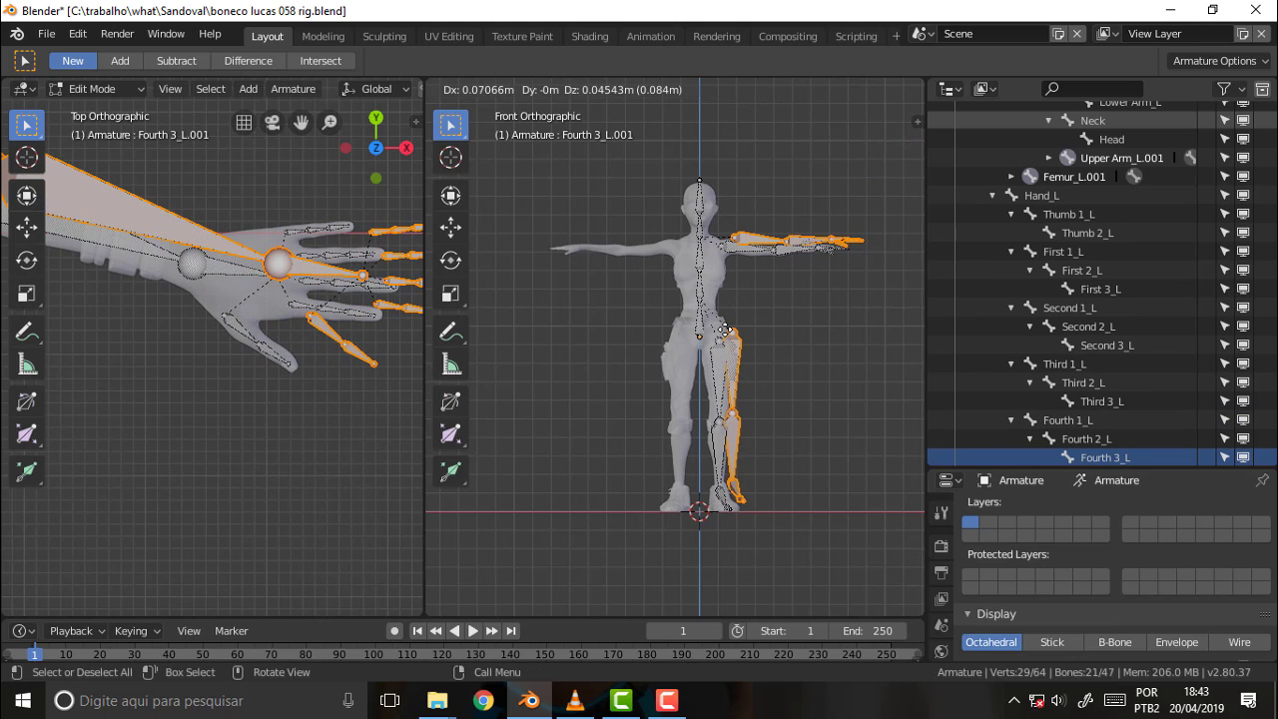
pyautogui.rightClick(721, 330)
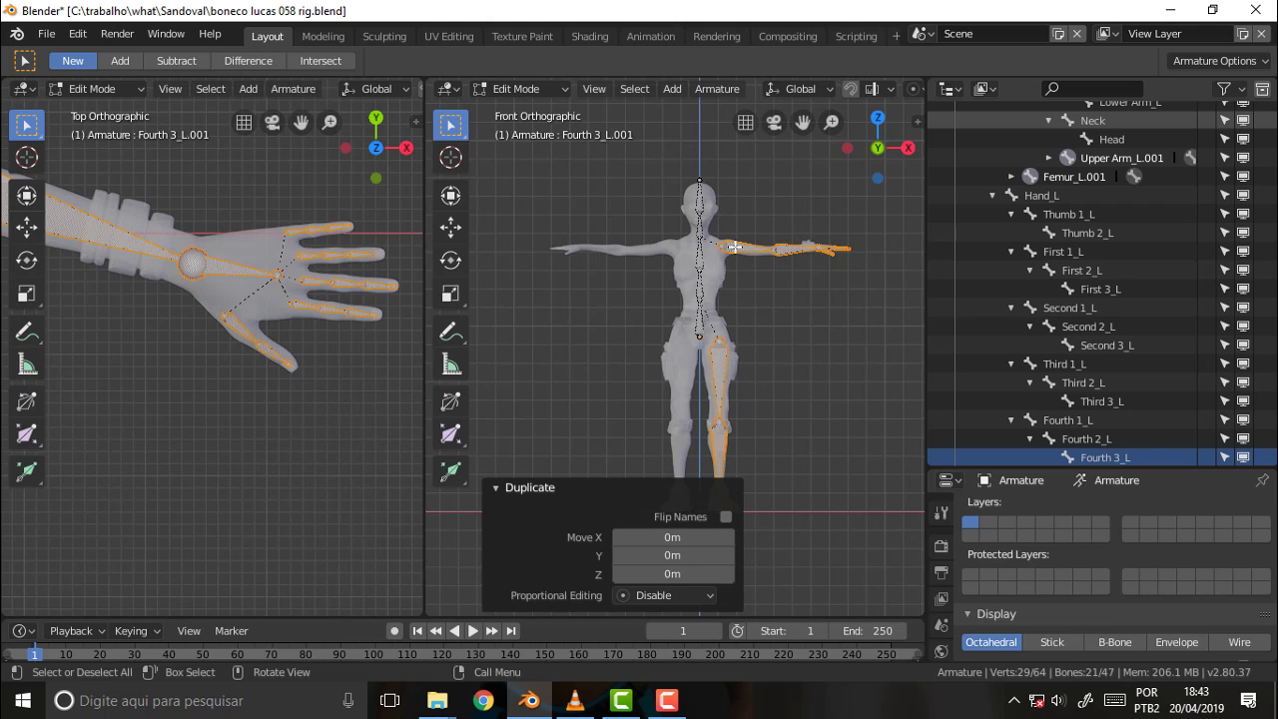
# Step: Apply Symmetrize from the armature context menu to mirror the .001 copies to the right side
pyautogui.rightClick(735, 247)
pyautogui.press('Escape')
pyautogui.rightClick(737, 246)
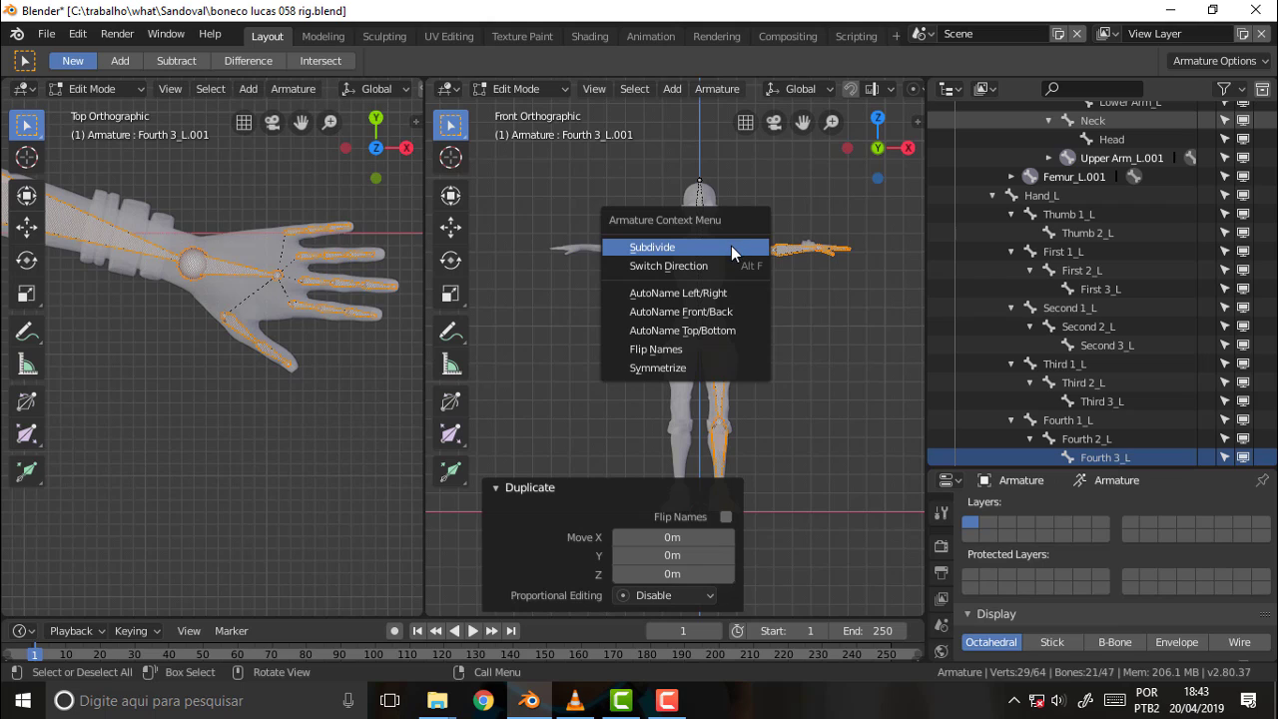
pyautogui.click(647, 369)
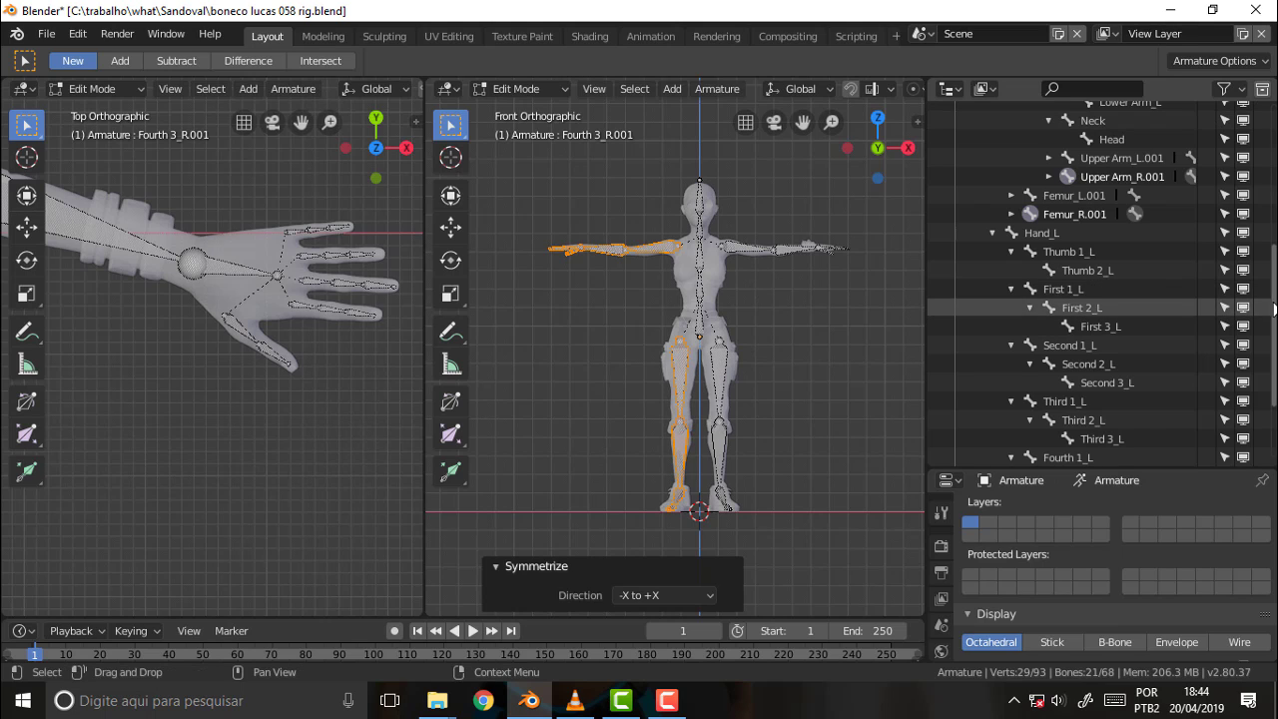
pyautogui.moveTo(1274, 317)
pyautogui.mouseDown()
pyautogui.moveTo(1274, 203)
pyautogui.moveTo(1273, 277)
pyautogui.mouseUp()
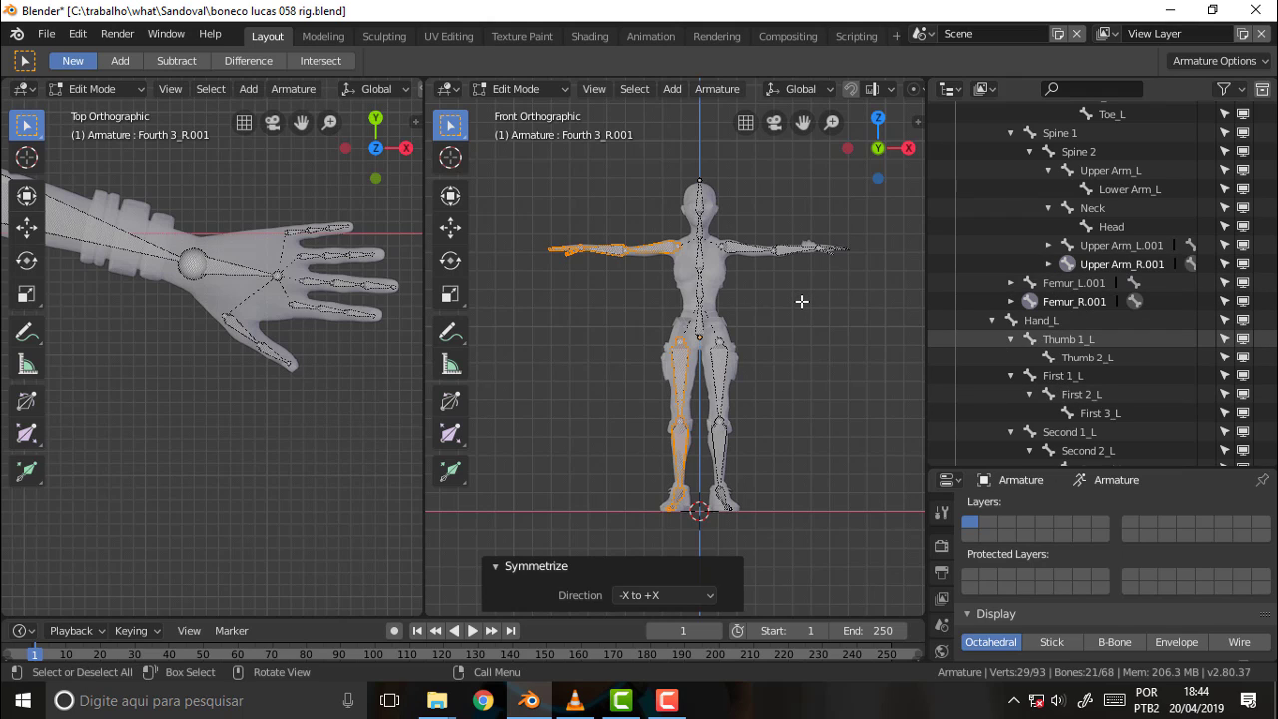
pyautogui.click(743, 246)
pyautogui.press('g')
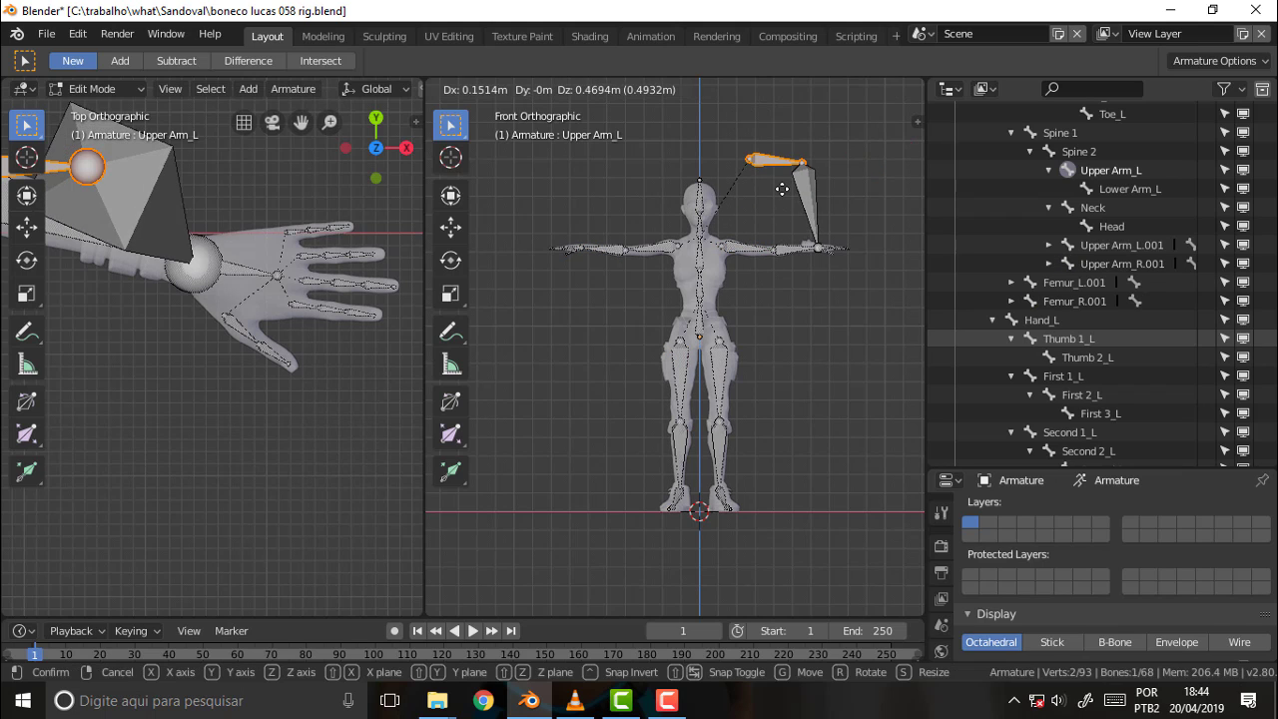
pyautogui.press('Escape')
pyautogui.hotkey('ctrl', 'z')
pyautogui.hotkey('ctrl', 'z')
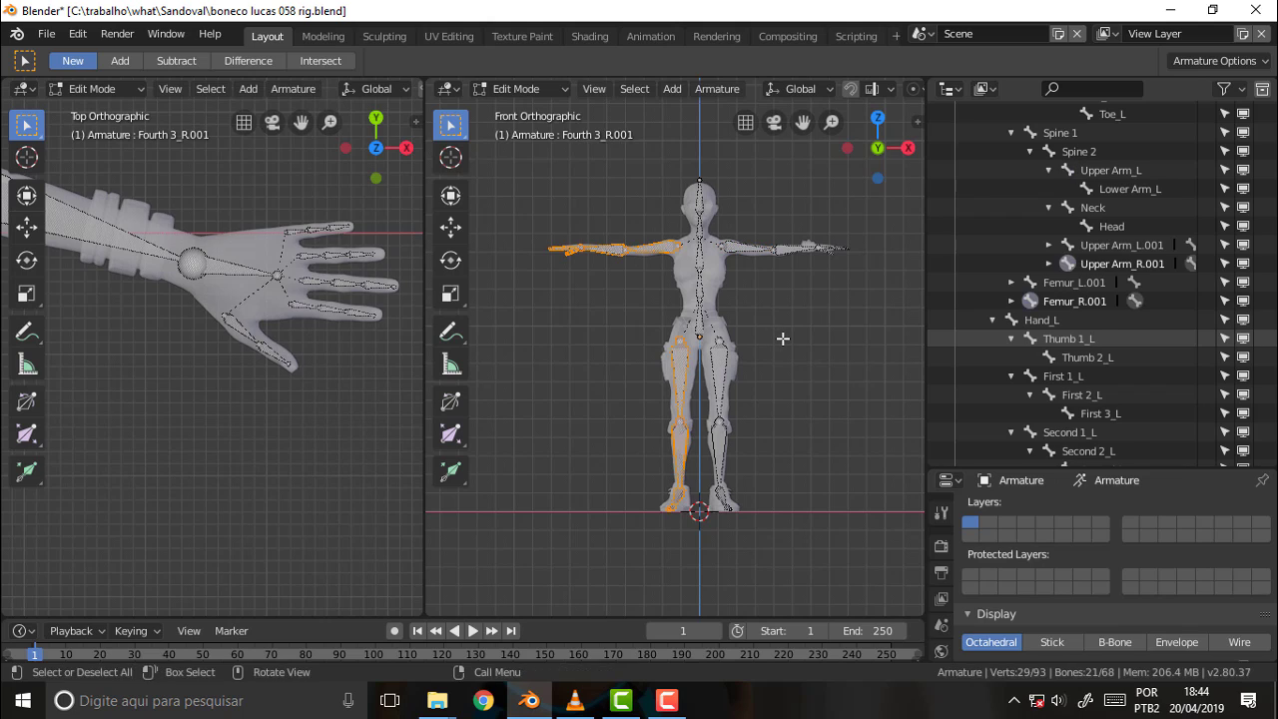
pyautogui.hotkey('ctrl', 'z')
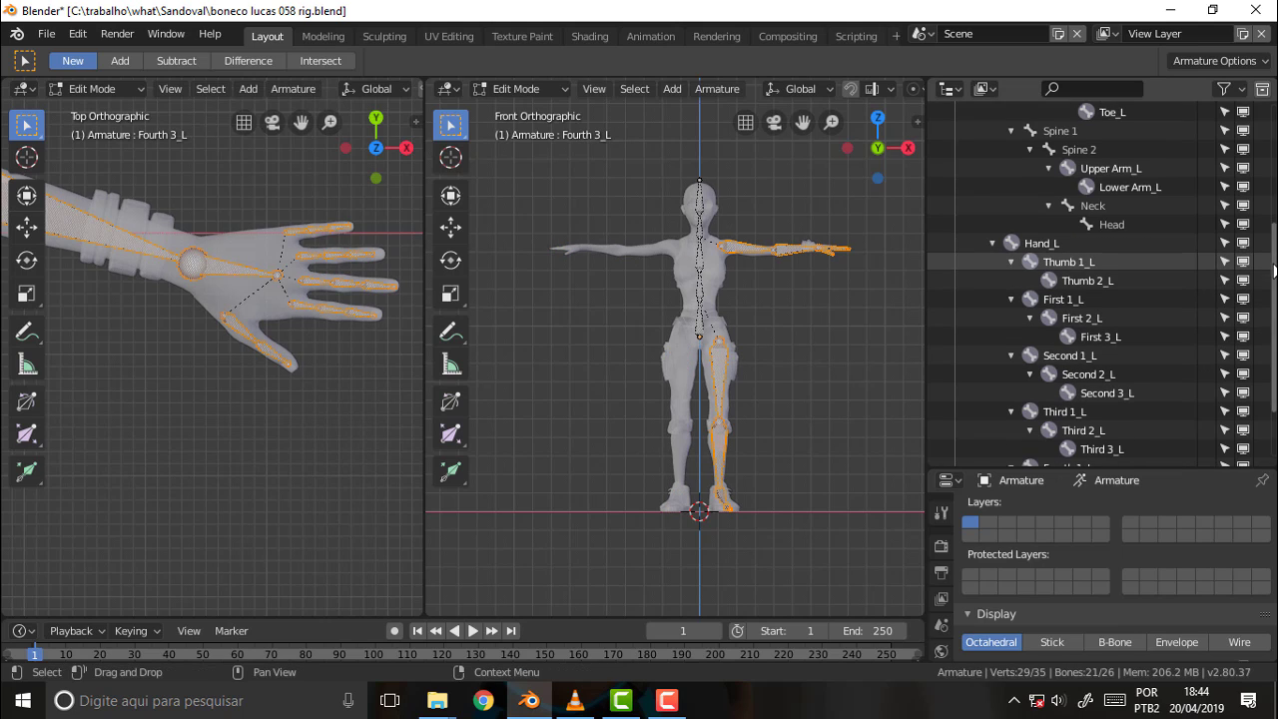
# Step: Scroll through the Outliner to review the left-side _L bone hierarchy
pyautogui.scroll(-4, 1273, 387)
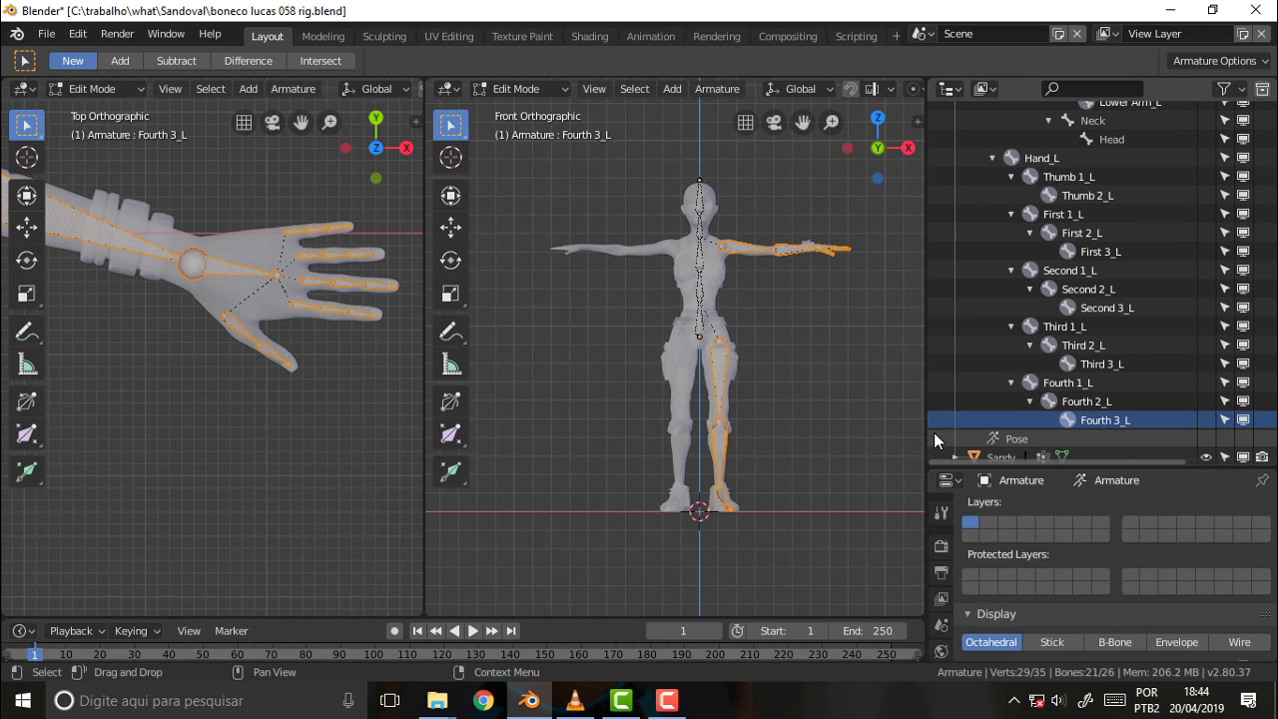
pyautogui.moveTo(1274, 301); pyautogui.dragTo(1274, 254)
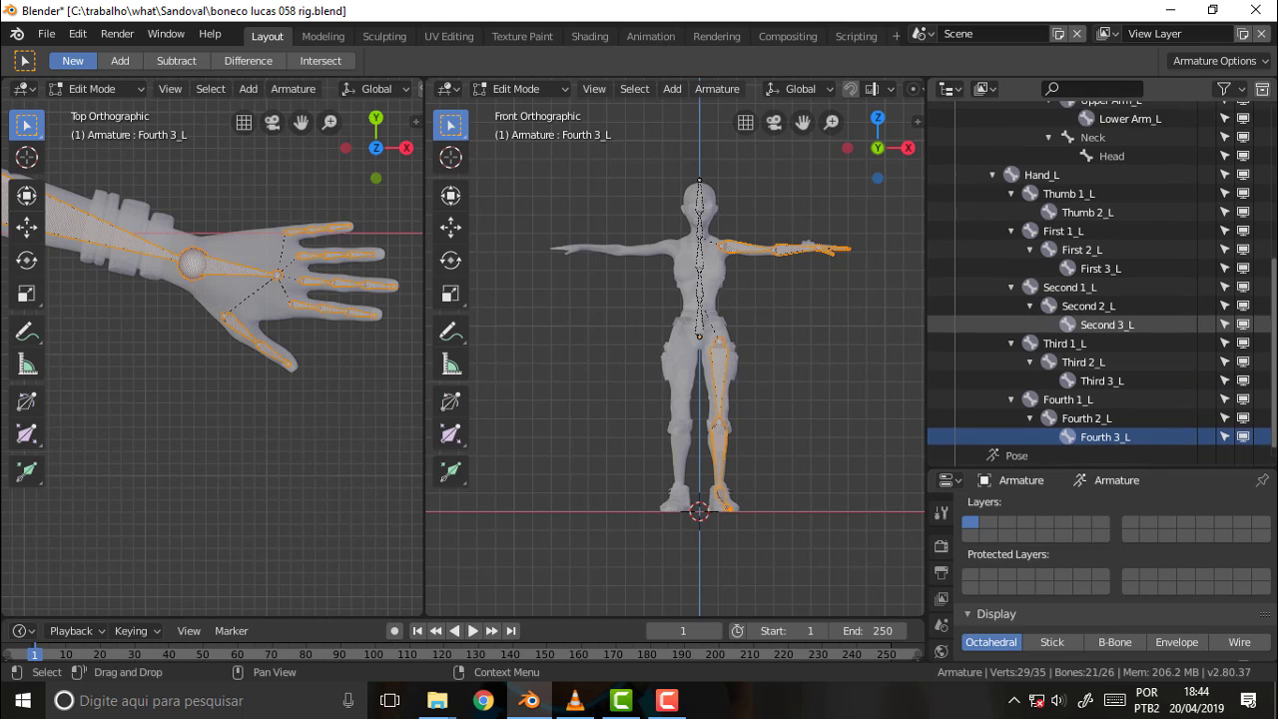
pyautogui.scroll(3, 1098, 280)
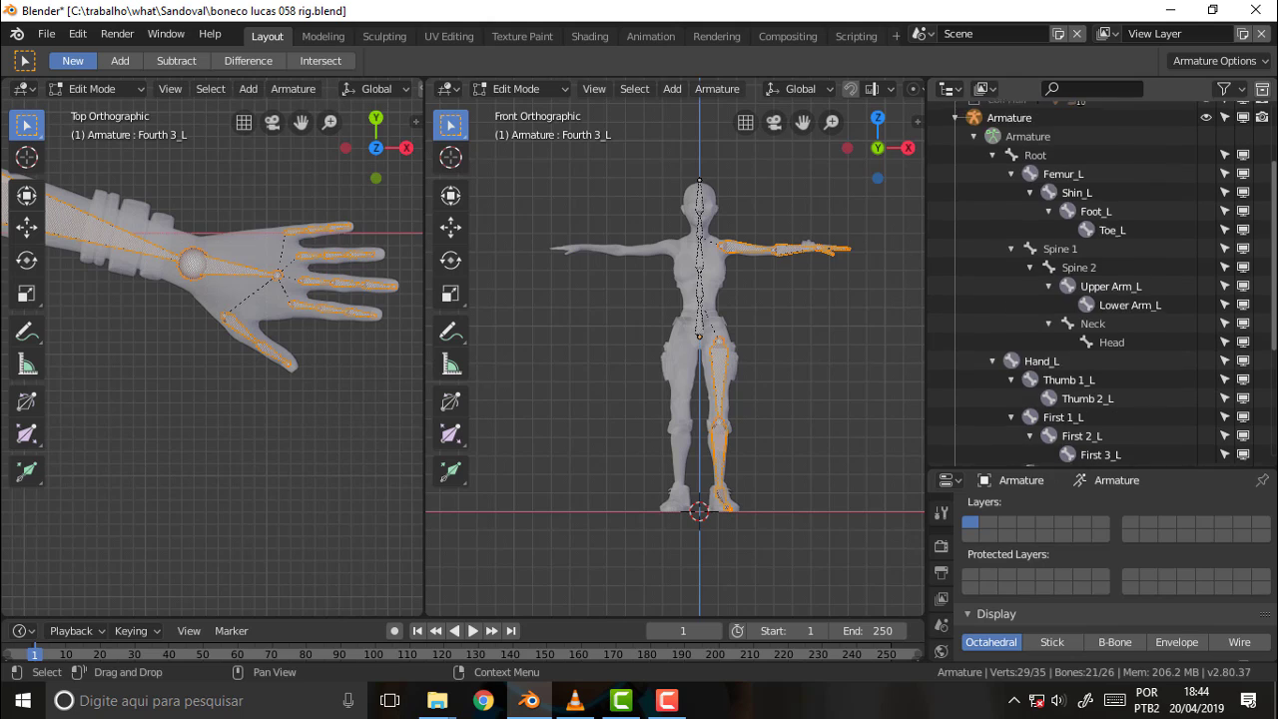
pyautogui.scroll(-8, 1099, 279)
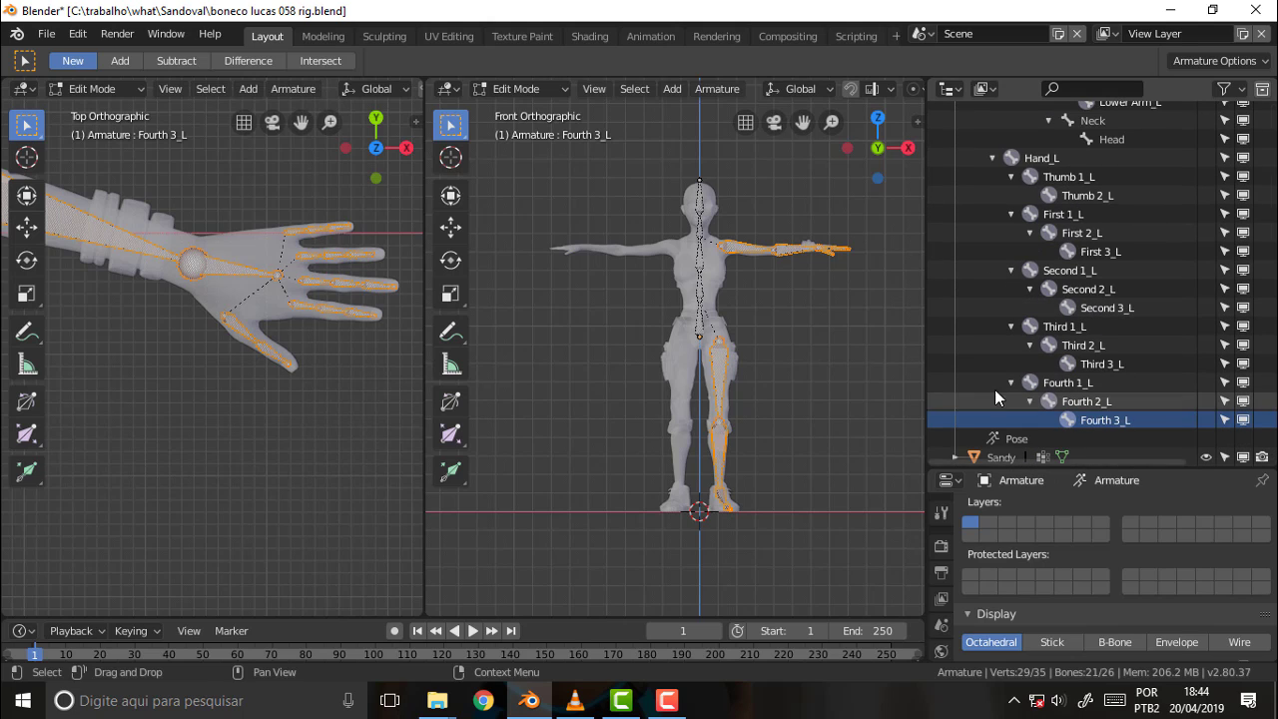
# Step: Run Symmetrize (-X to +X) from the armature context menu to create _R bones like Fourth 3_R
pyautogui.rightClick(734, 247)
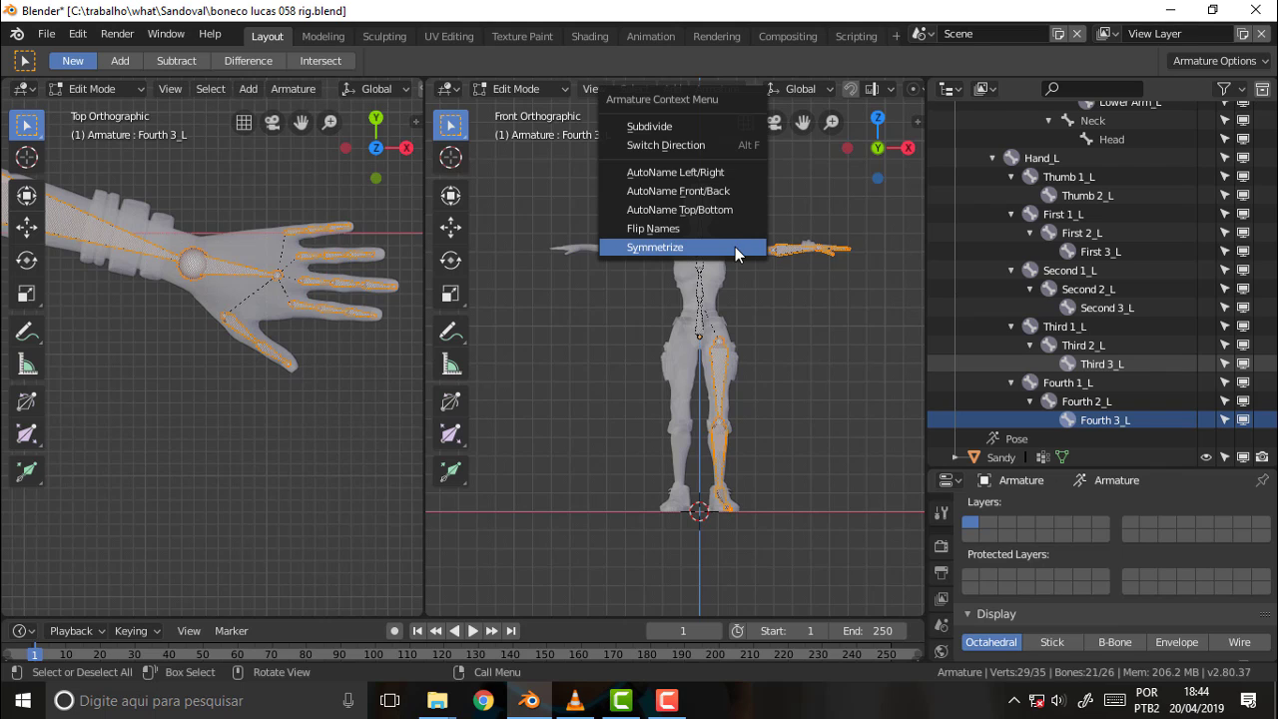
pyautogui.click(674, 247)
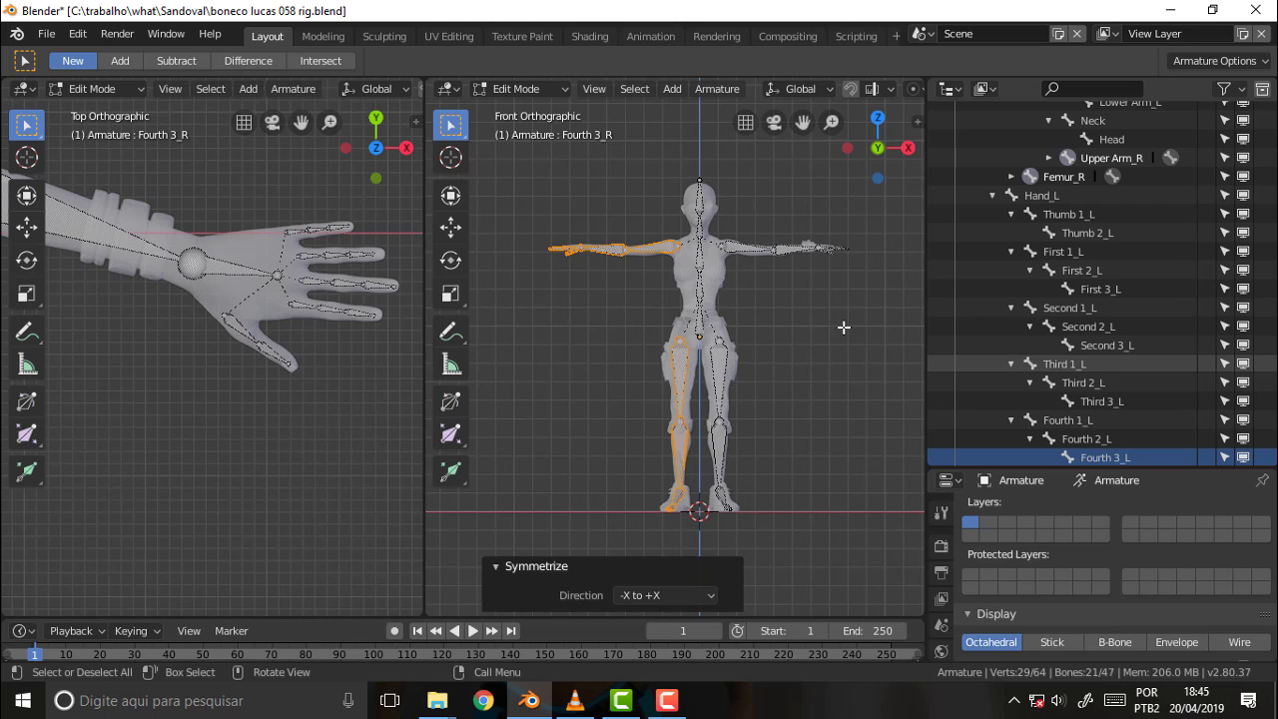
# Step: Enable X-Axis Mirror in the Armature Options panel
pyautogui.moveTo(1272, 330)
pyautogui.mouseDown()
pyautogui.moveTo(1271, 249)
pyautogui.moveTo(1266, 345)
pyautogui.mouseUp()
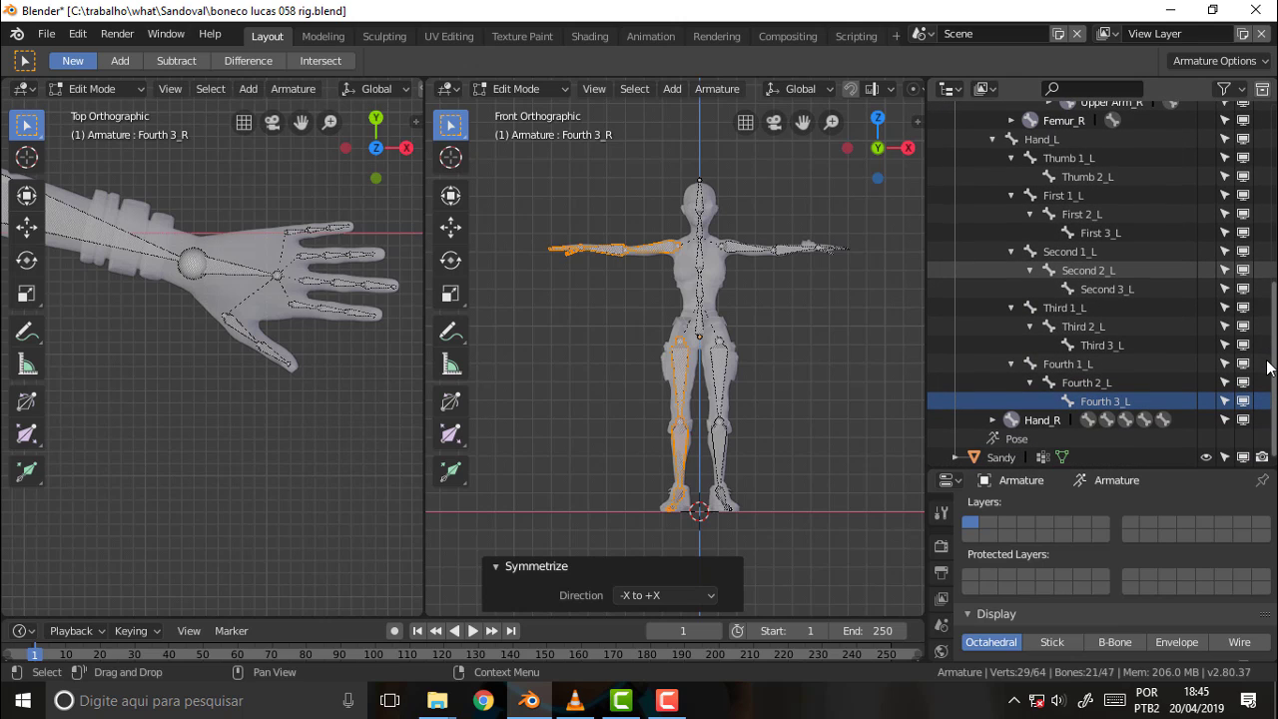
pyautogui.click(1206, 60)
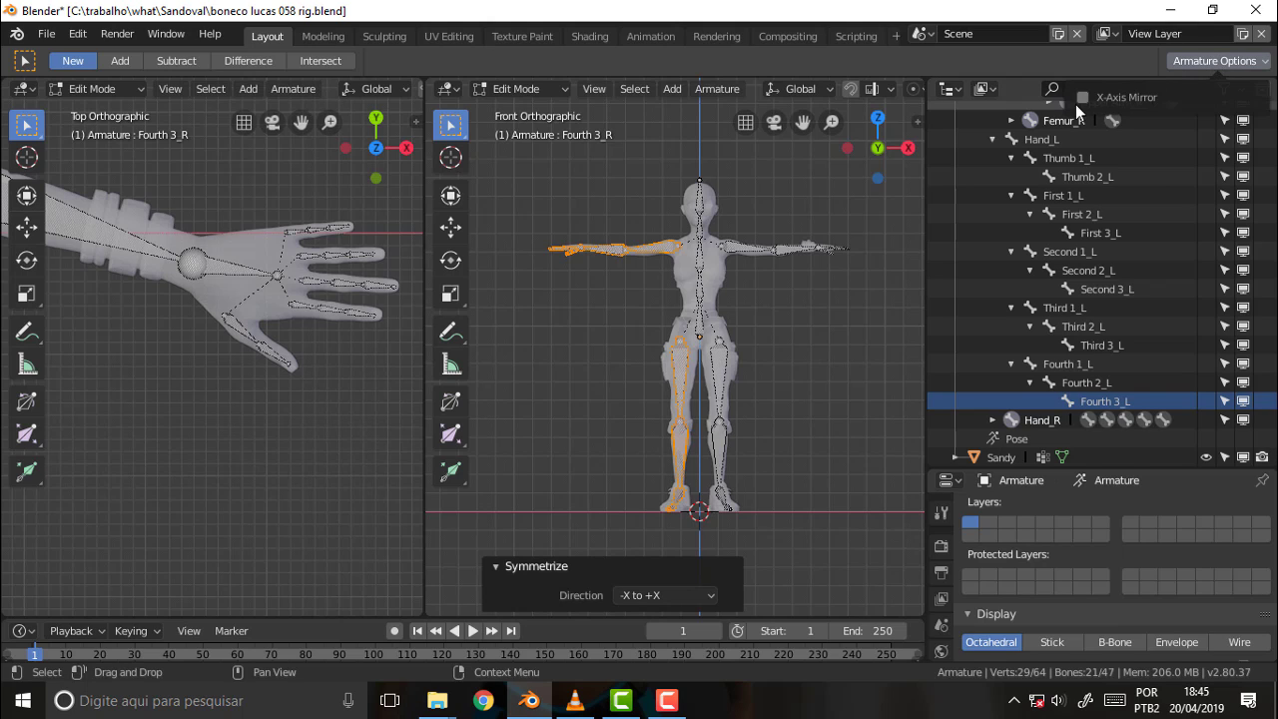
pyautogui.click(1083, 97)
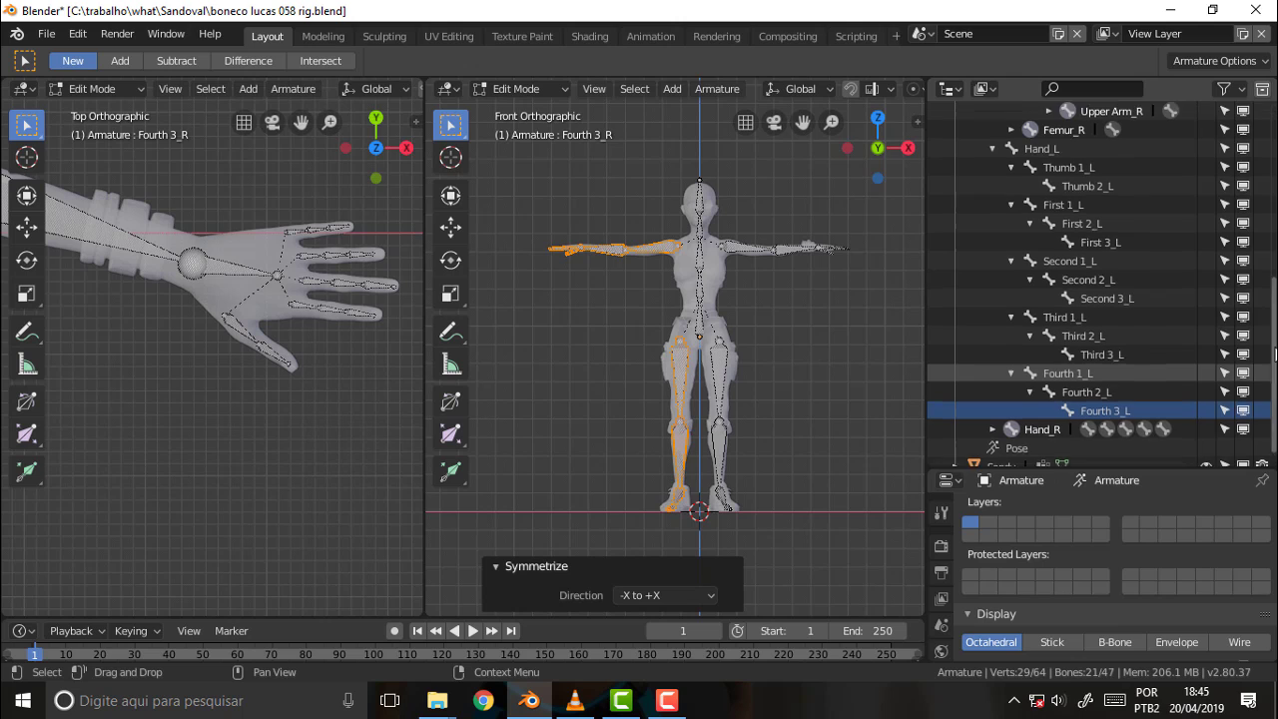
pyautogui.scroll(10, 1273, 377)
pyautogui.scroll(-10, 1273, 377)
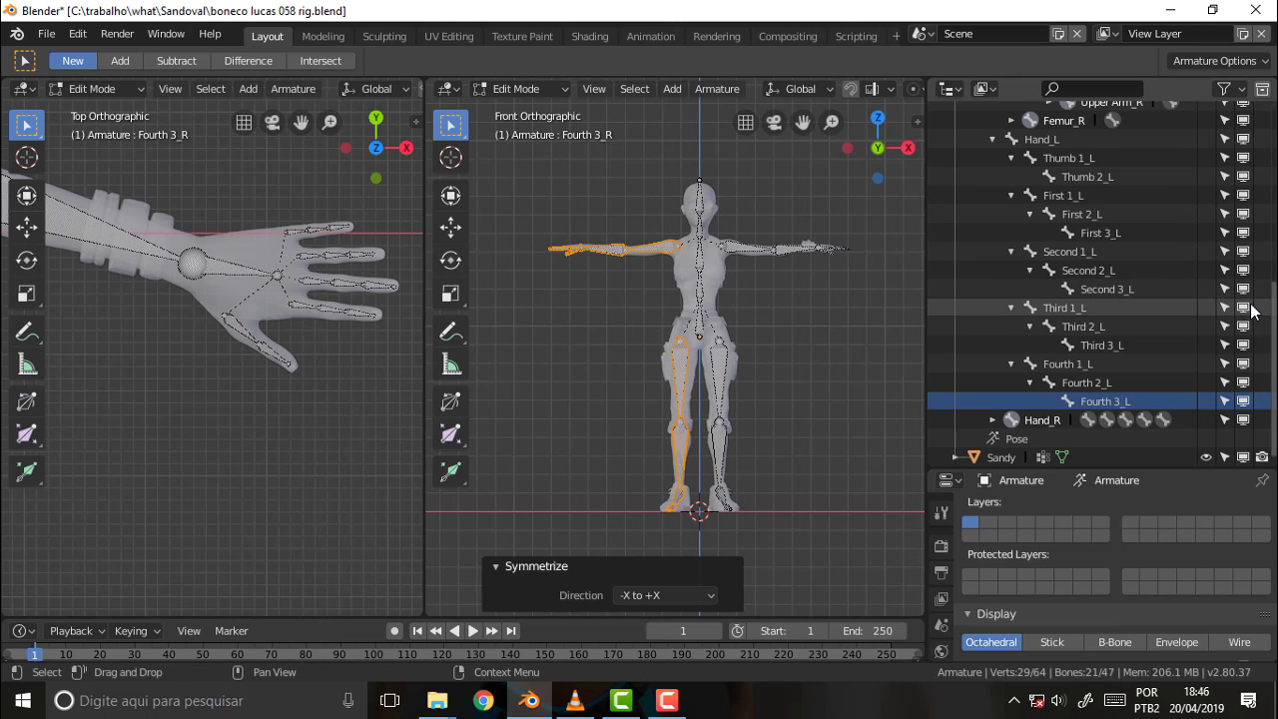
pyautogui.scroll(5, 1268, 359)
pyautogui.scroll(-5, 1197, 319)
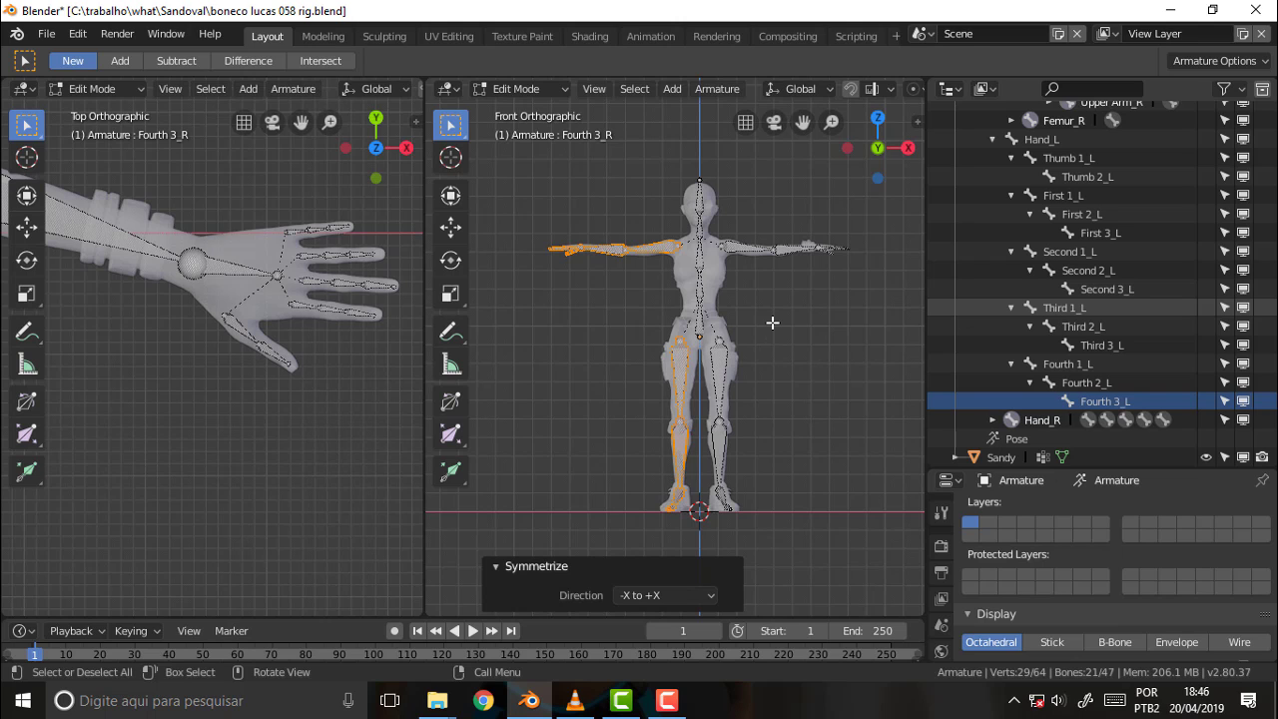
# Step: Deselect all bones and orbit, zoom and pan into a perspective view of the feet
pyautogui.click(788, 314)
pyautogui.moveTo(813, 298)
pyautogui.mouseDown(button='middle')
pyautogui.moveTo(794, 328)
pyautogui.moveTo(800, 253)
pyautogui.moveTo(665, 274)
pyautogui.moveTo(906, 280)
pyautogui.moveTo(869, 300)
pyautogui.moveTo(869, 336)
pyautogui.moveTo(785, 343)
pyautogui.moveTo(747, 304)
pyautogui.moveTo(659, 269)
pyautogui.moveTo(585, 262)
pyautogui.moveTo(785, 257)
pyautogui.moveTo(753, 285)
pyautogui.moveTo(813, 276)
pyautogui.moveTo(778, 280)
pyautogui.moveTo(859, 402)
pyautogui.moveTo(688, 388)
pyautogui.moveTo(827, 379)
pyautogui.mouseUp(button='middle')
pyautogui.scroll(2, 758, 278)
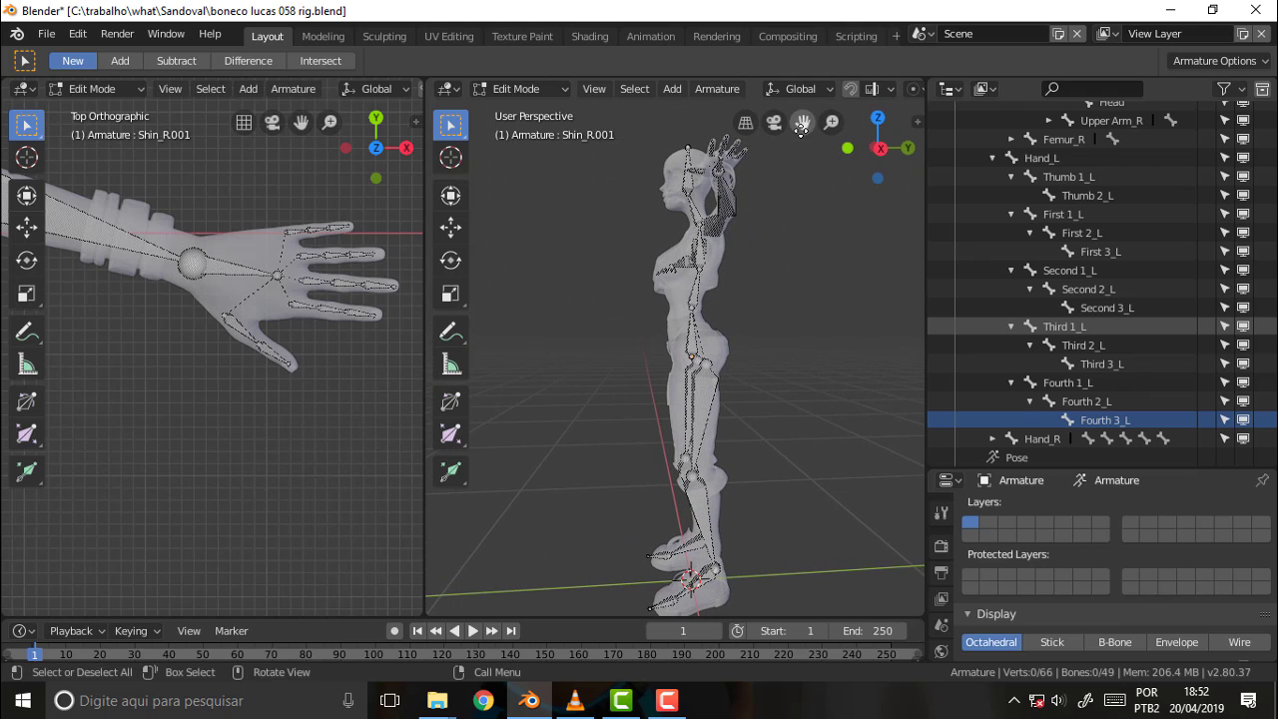
pyautogui.moveTo(801, 127); pyautogui.dragTo(800, 218)
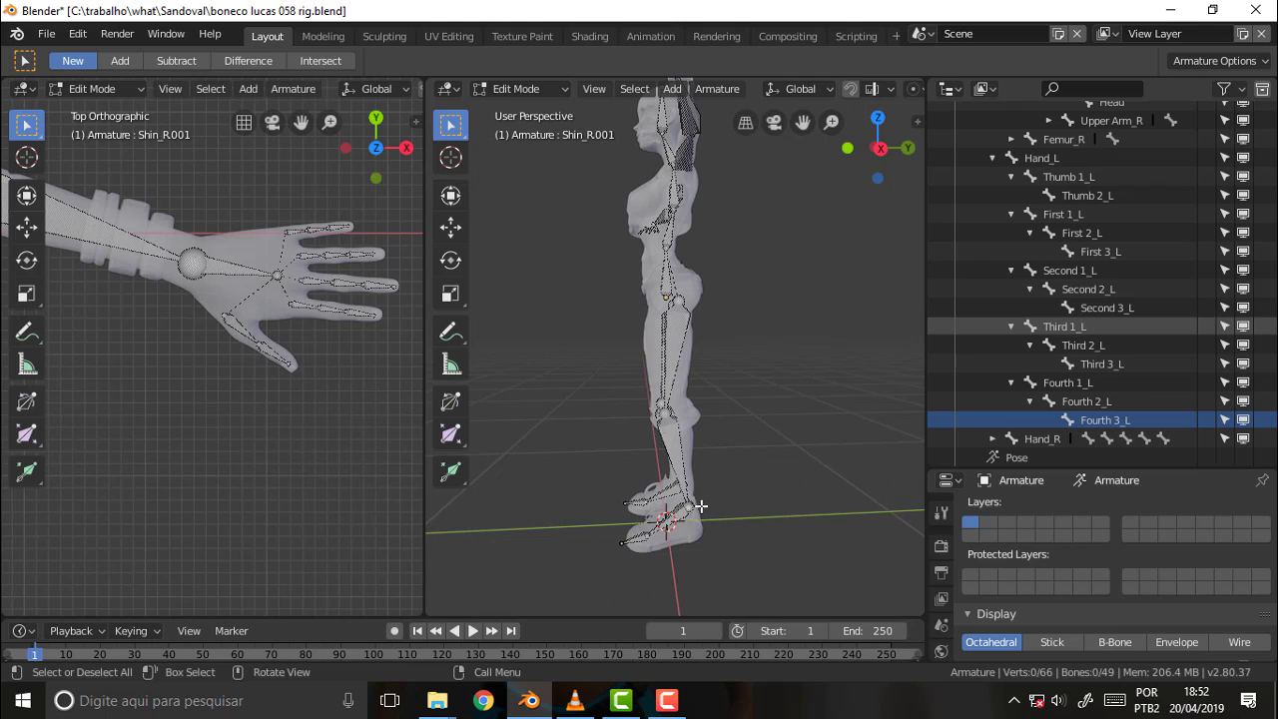
# Step: Extrude a mirrored heel bone from the foot joint, 0.267 m along the Y axis
pyautogui.click(689, 507)
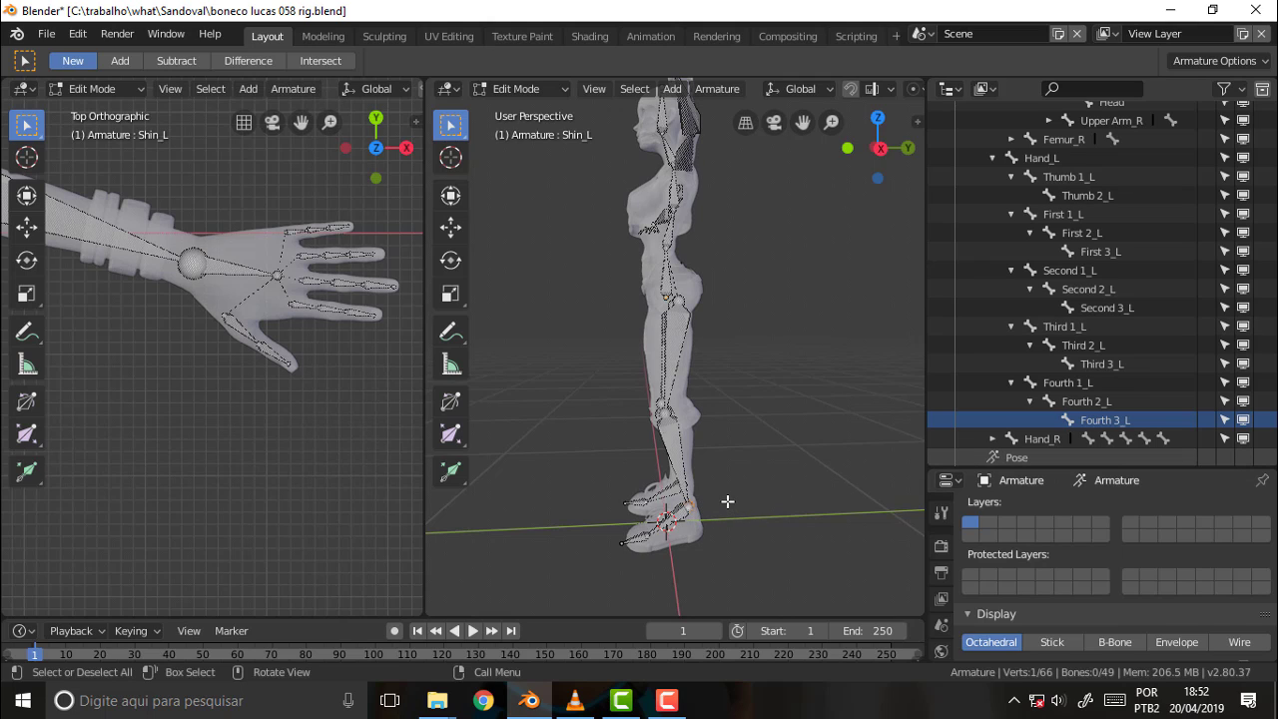
pyautogui.hotkey('shift', 'e')
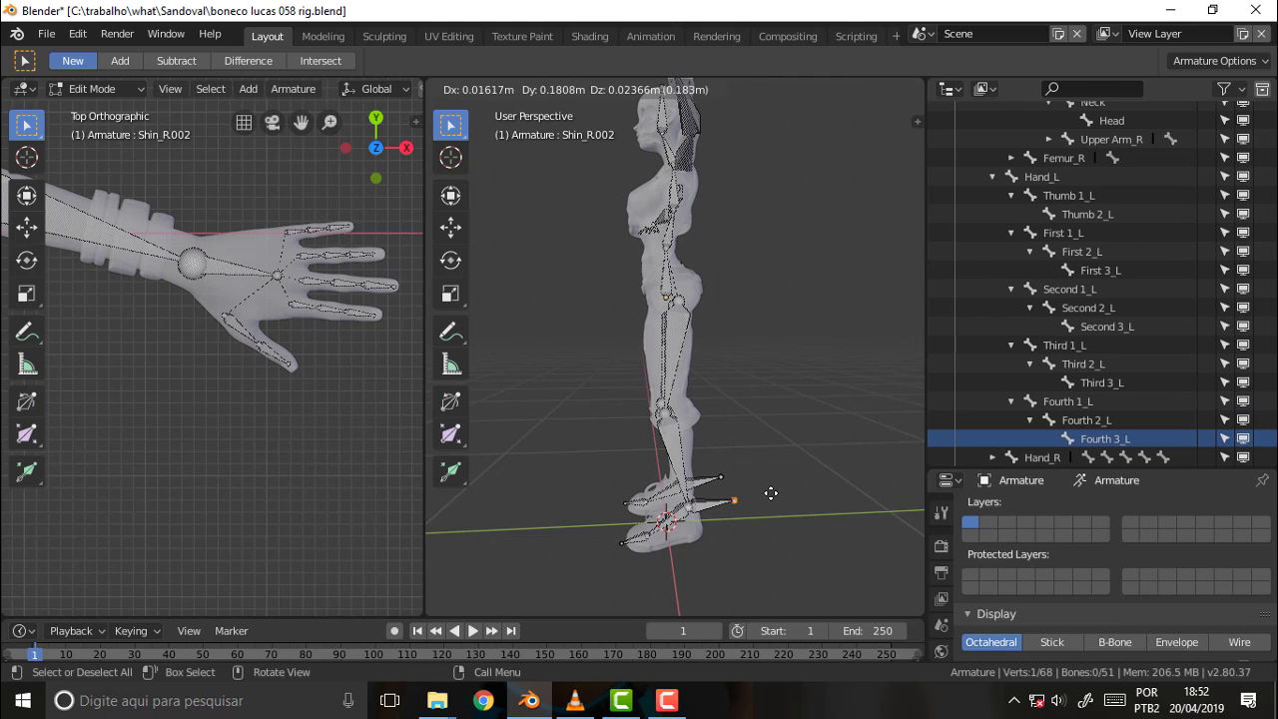
pyautogui.press('y')
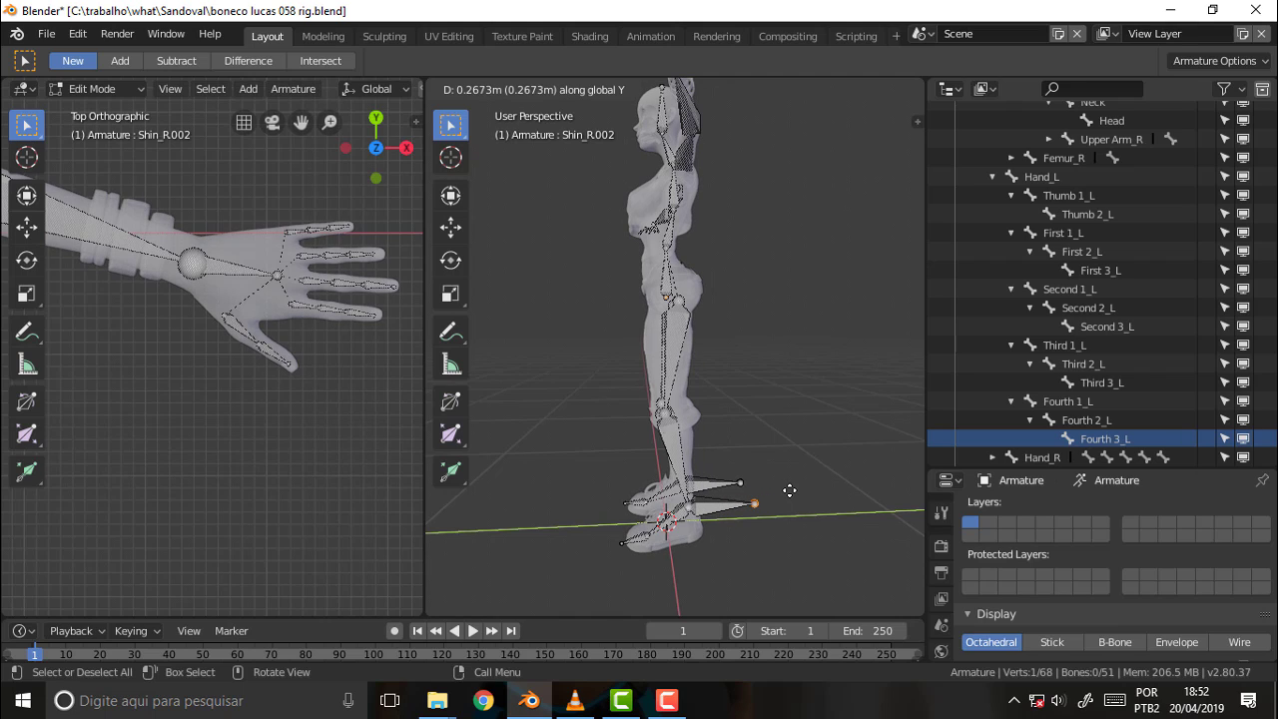
pyautogui.click(789, 490)
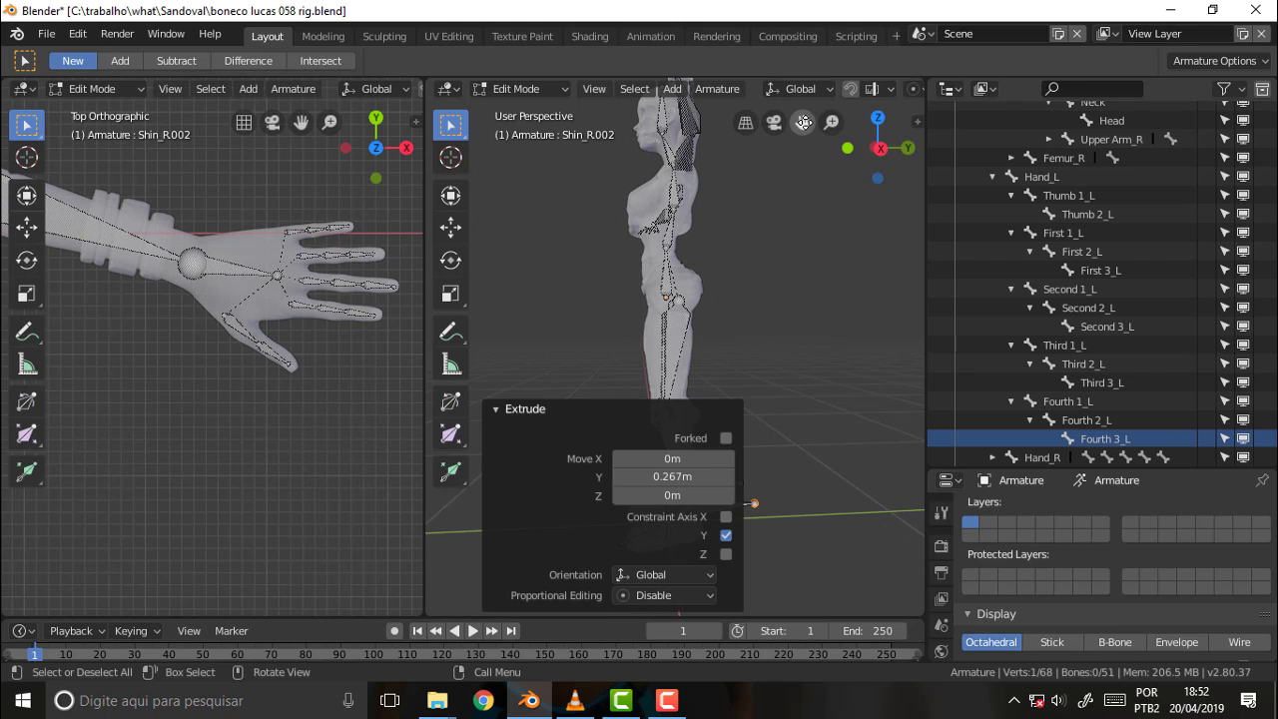
# Step: Orbit and pan around the legs to inspect the new heel bones on both feet
pyautogui.moveTo(801, 192); pyautogui.dragTo(619, 129, button='middle')
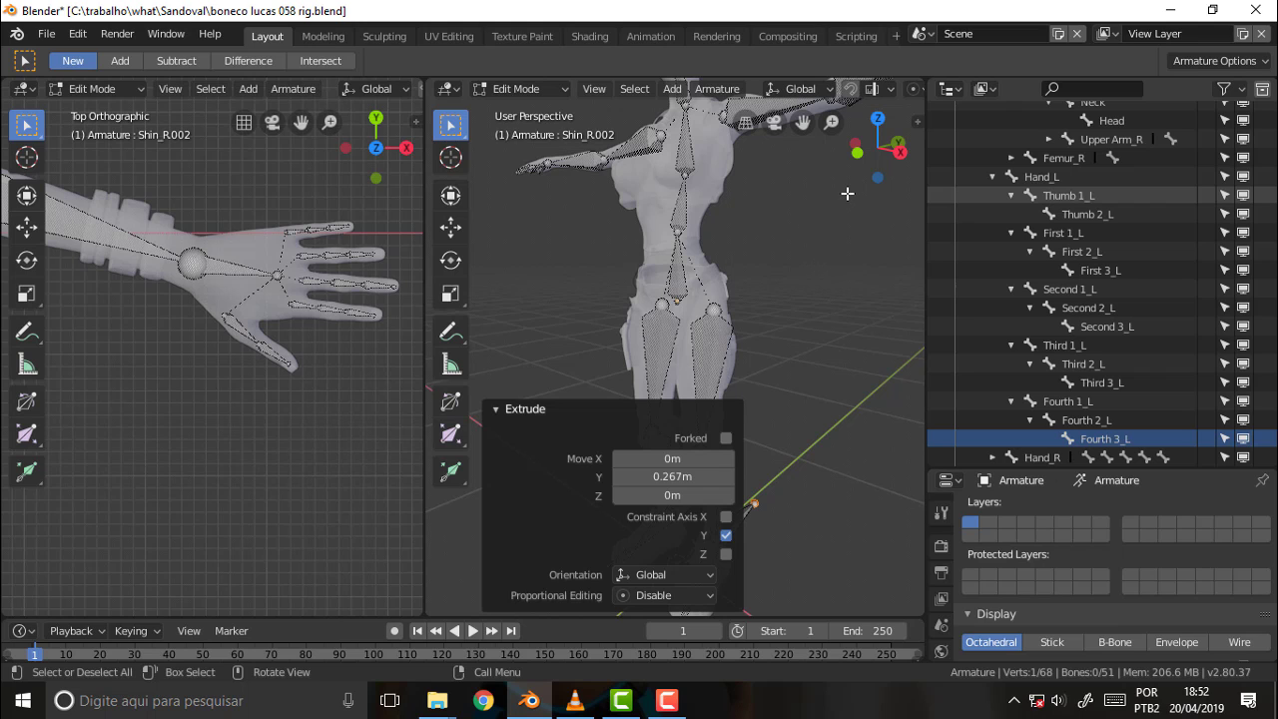
pyautogui.moveTo(802, 122); pyautogui.dragTo(848, 80)
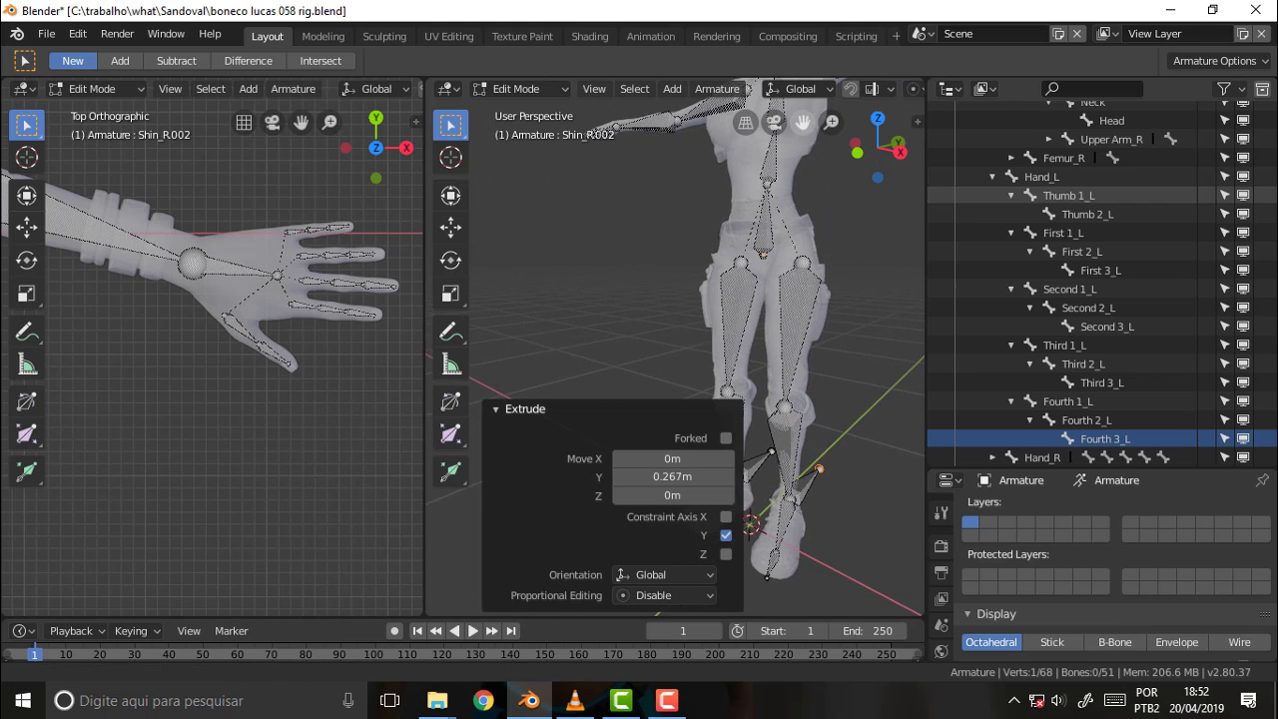
pyautogui.moveTo(801, 122); pyautogui.dragTo(739, 60)
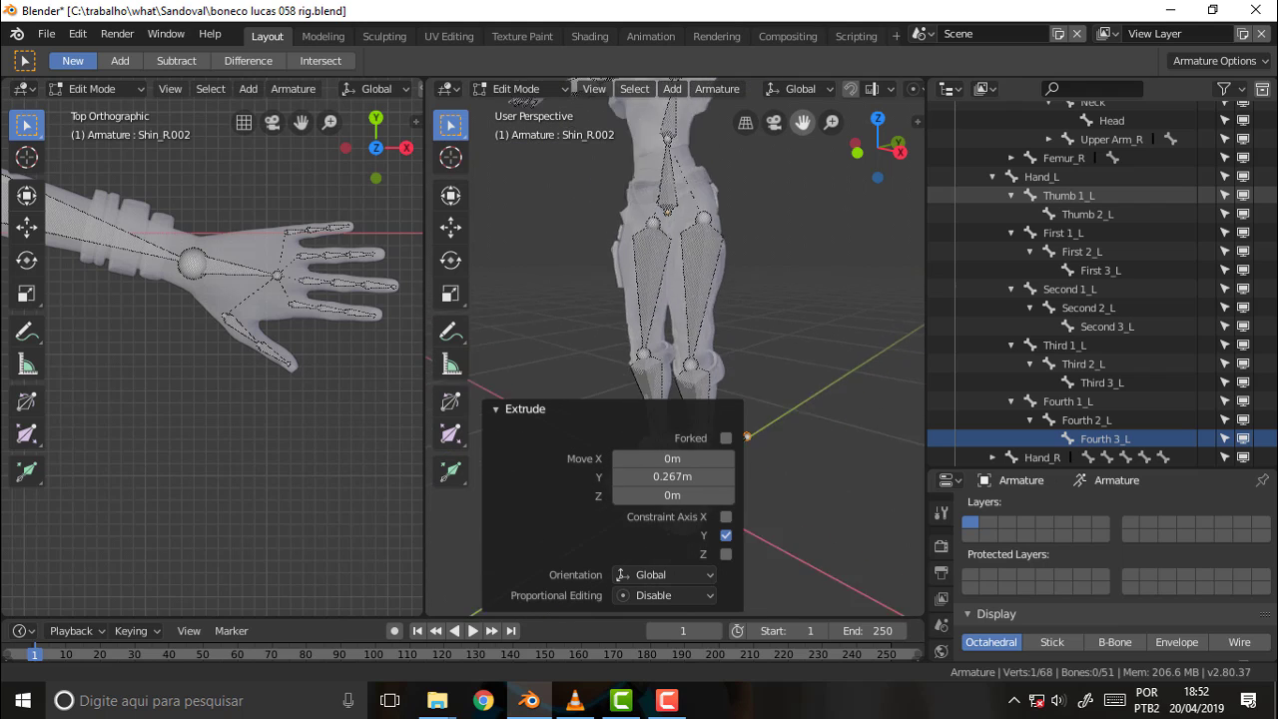
pyautogui.moveTo(802, 122); pyautogui.dragTo(799, 180)
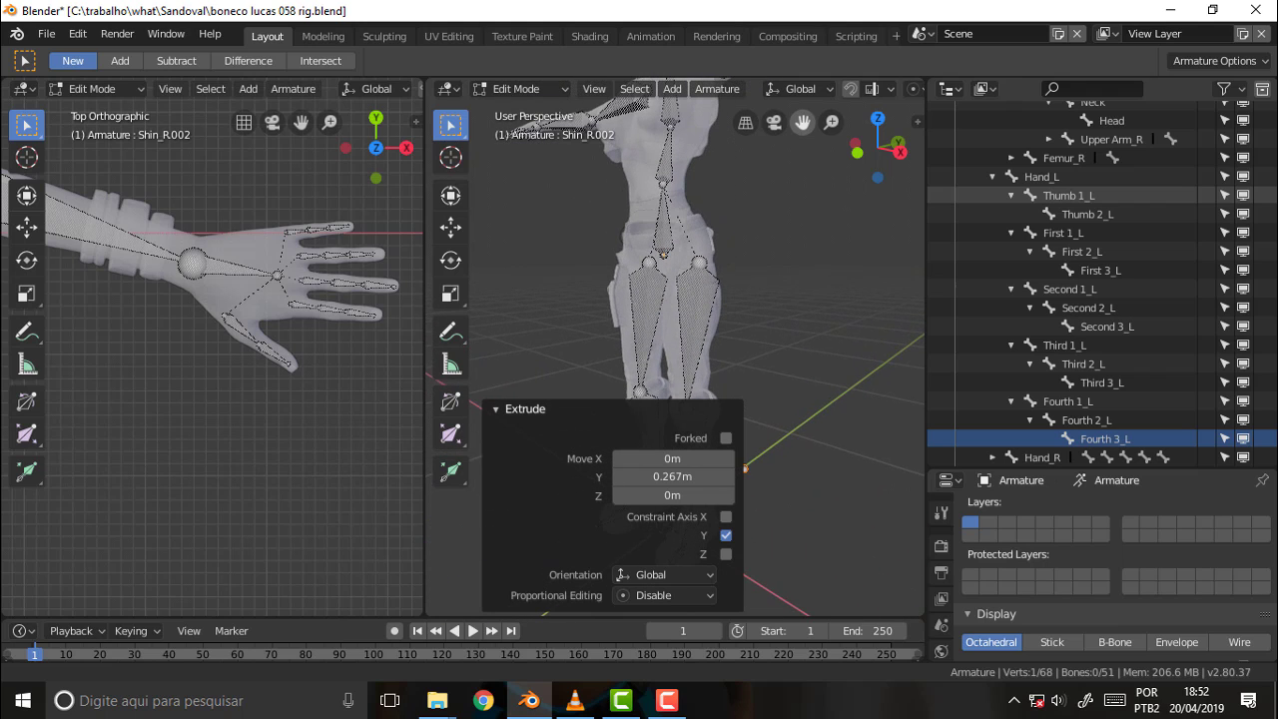
pyautogui.moveTo(793, 223); pyautogui.dragTo(655, 249, button='middle')
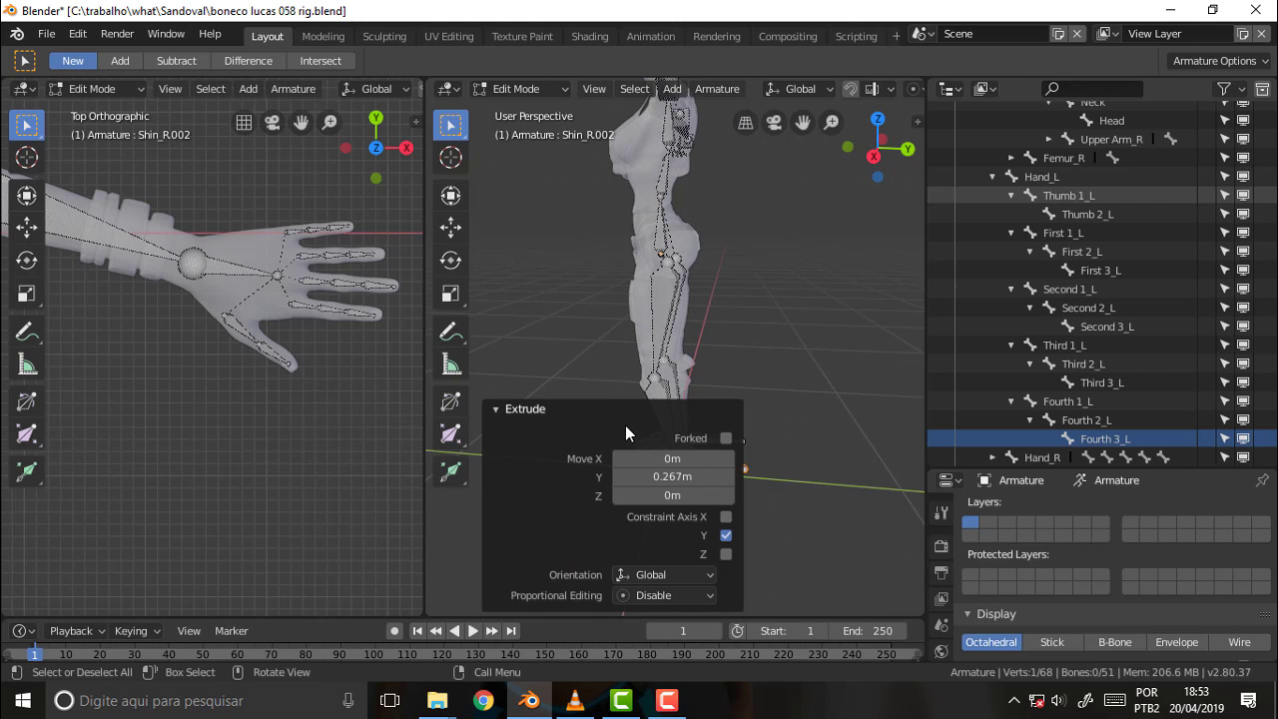
pyautogui.click(580, 412)
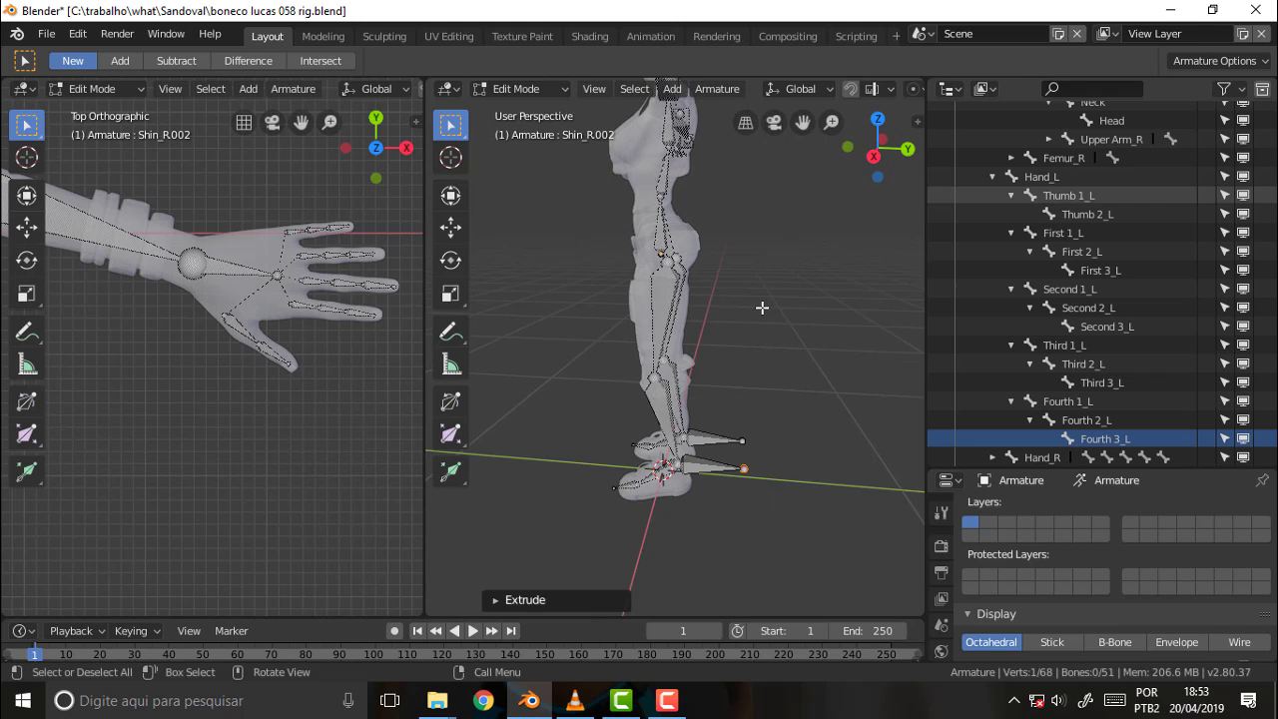
pyautogui.moveTo(762, 305)
pyautogui.mouseDown(button='middle')
pyautogui.moveTo(826, 306)
pyautogui.moveTo(842, 283)
pyautogui.mouseUp(button='middle')
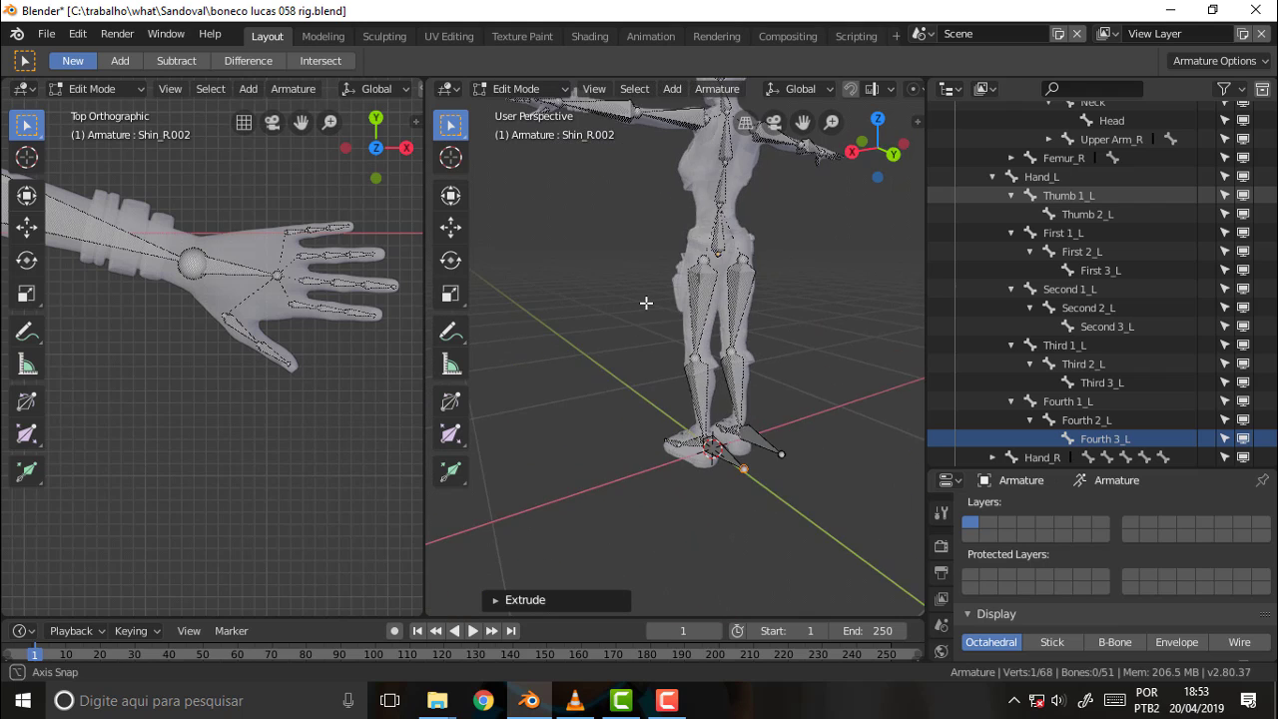
pyautogui.scroll(2, 828, 289)
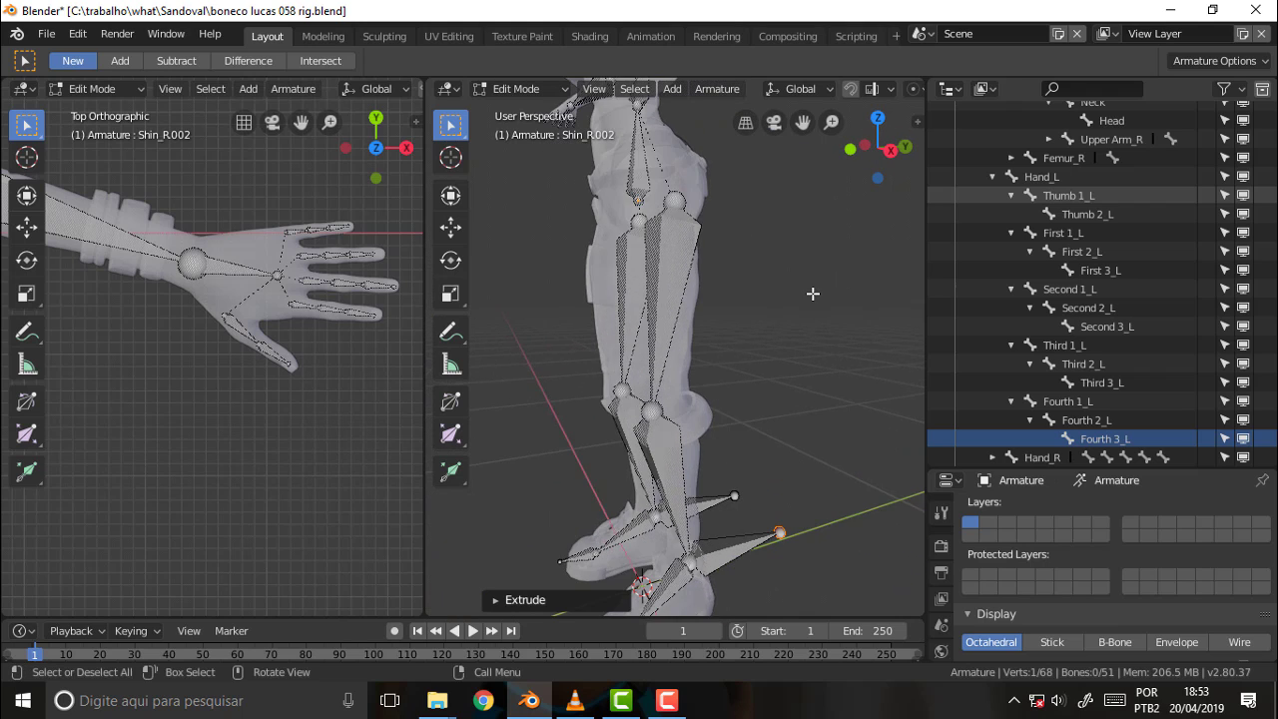
pyautogui.scroll(-2, 814, 294)
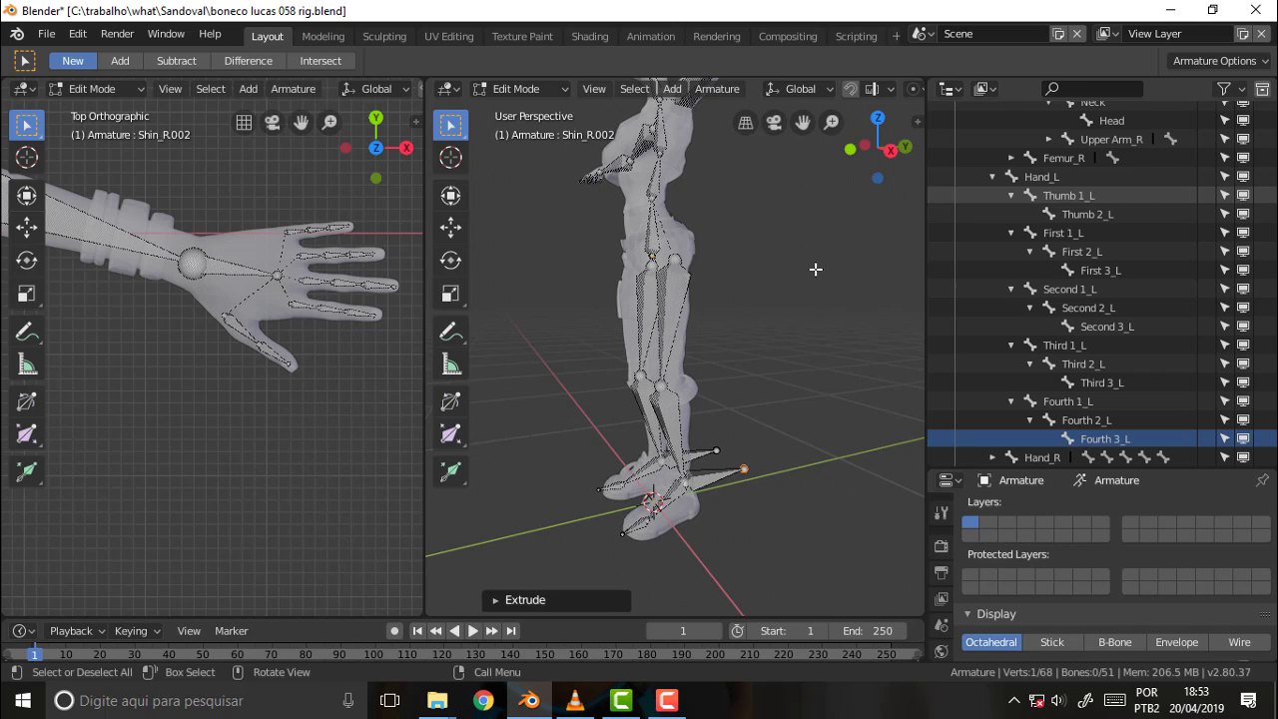
pyautogui.moveTo(815, 270); pyautogui.dragTo(849, 283, button='middle')
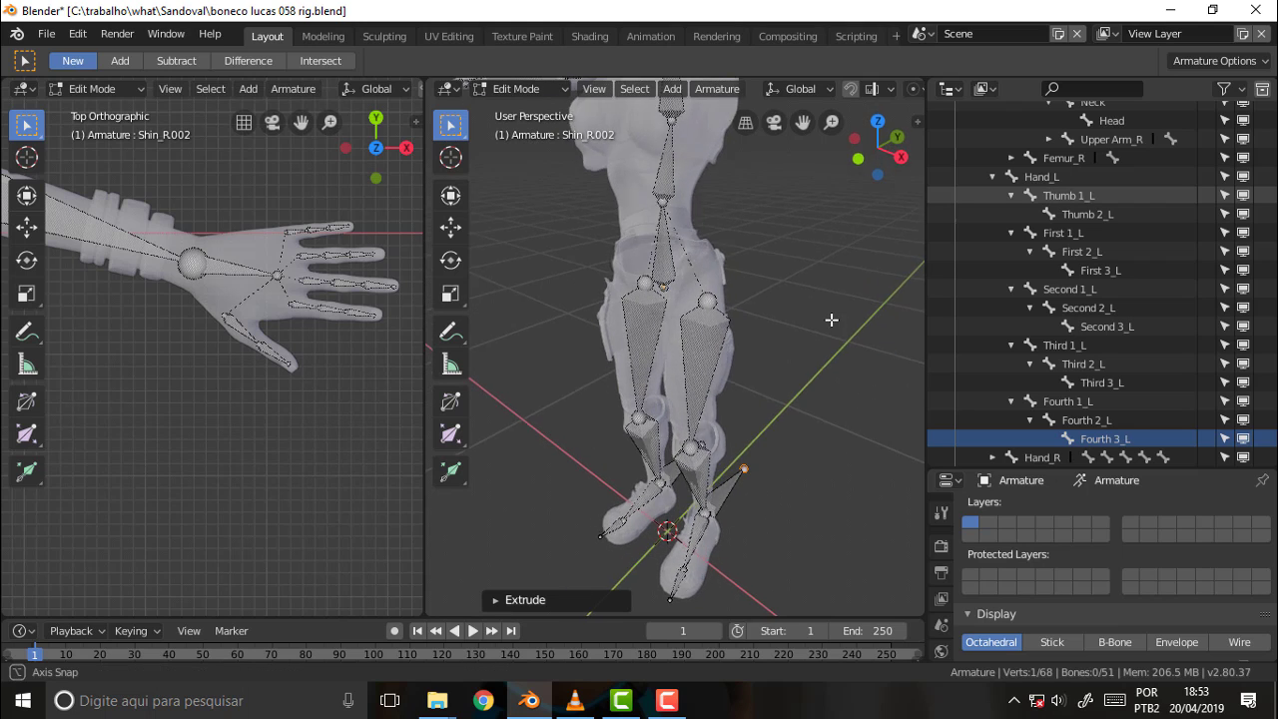
pyautogui.moveTo(814, 278)
pyautogui.mouseDown(button='middle')
pyautogui.moveTo(825, 322)
pyautogui.moveTo(877, 323)
pyautogui.mouseUp(button='middle')
pyautogui.scroll(-3, 825, 323)
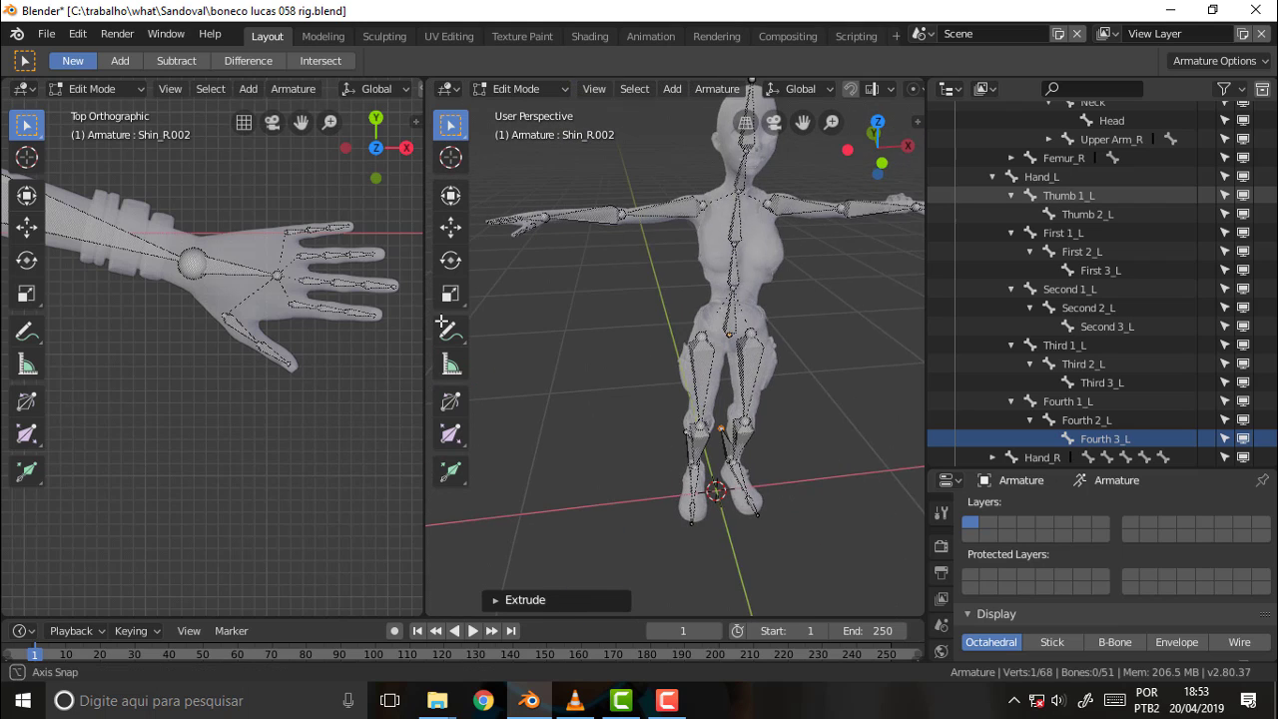